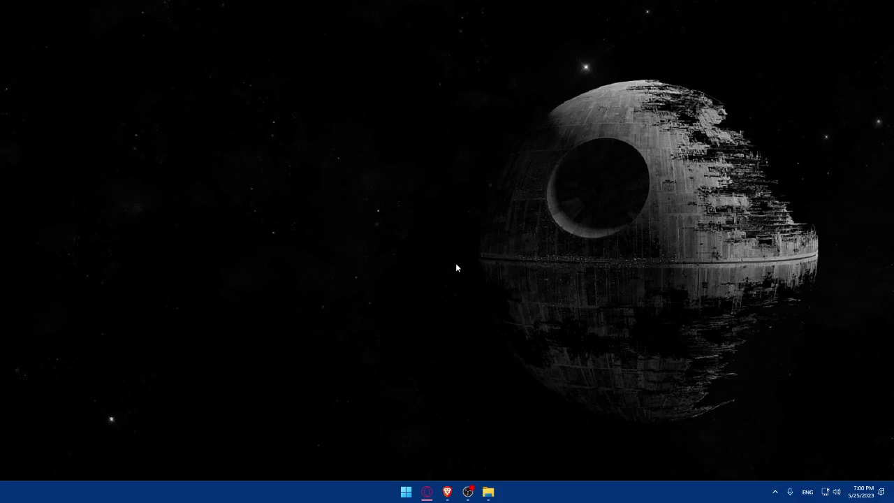
- Launch Brave and load nicepage.com, correcting the mistyped address
{"action": "left_click", "coordinate": [447, 491]}
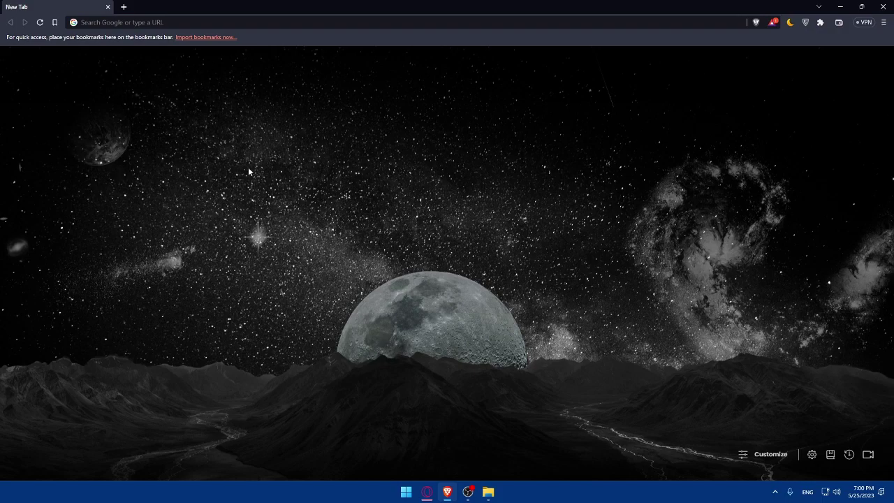
{"action": "left_click", "coordinate": [229, 26]}
{"action": "type", "text": "ni"}
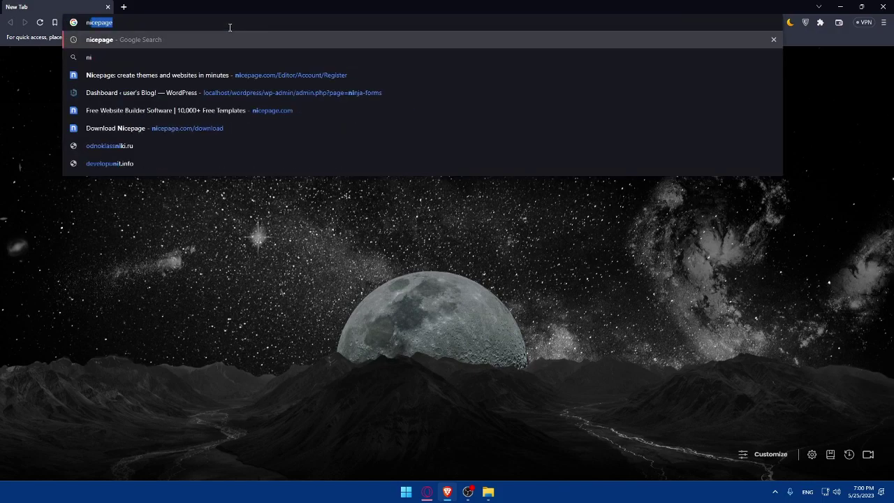
{"action": "type", "text": "cepage.cp"}
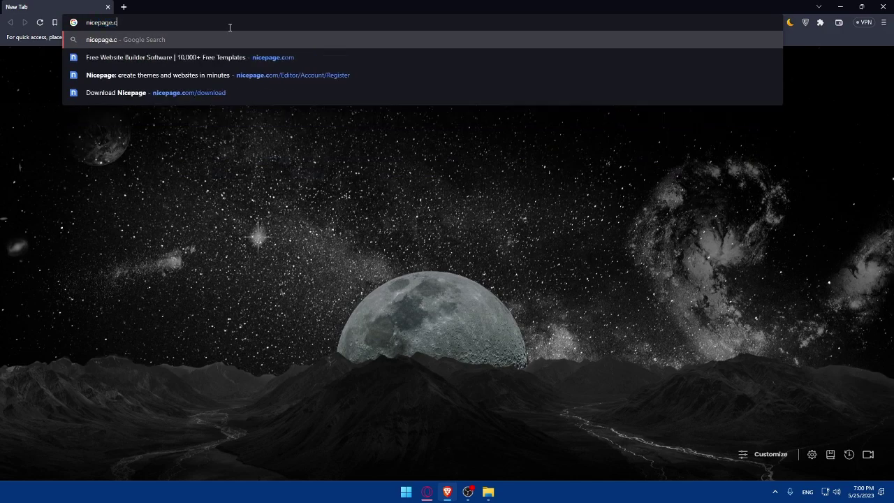
{"action": "key", "text": "BackSpace"}
{"action": "key", "text": "BackSpace"}
{"action": "key", "text": "BackSpace"}
{"action": "type", "text": ".om"}
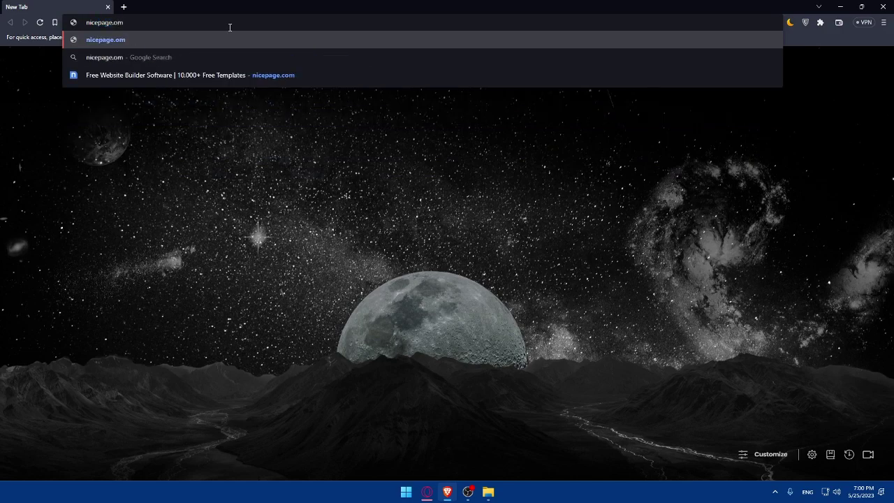
{"action": "key", "text": "BackSpace"}
{"action": "key", "text": "BackSpace"}
{"action": "key", "text": "BackSpace"}
{"action": "type", "text": ".com"}
{"action": "key", "text": "Return"}
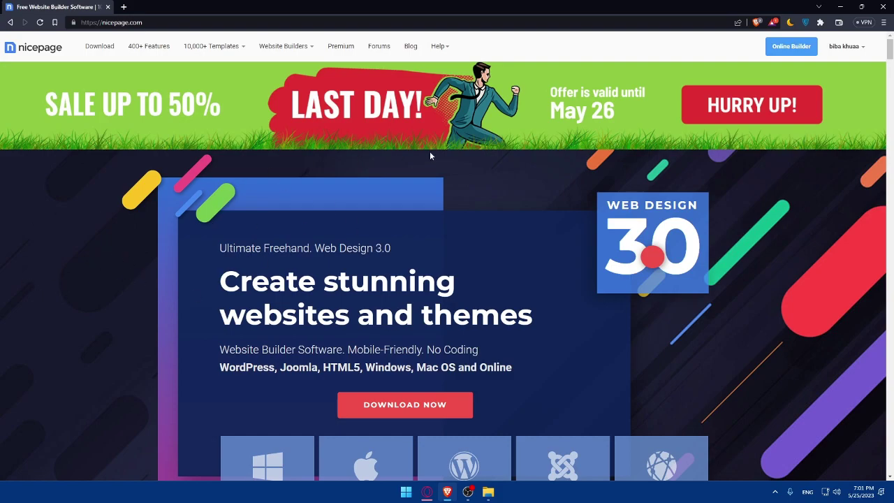
- Launch the Nicepage Online Builder from the nicepage.com homepage
{"action": "left_click", "coordinate": [799, 47]}
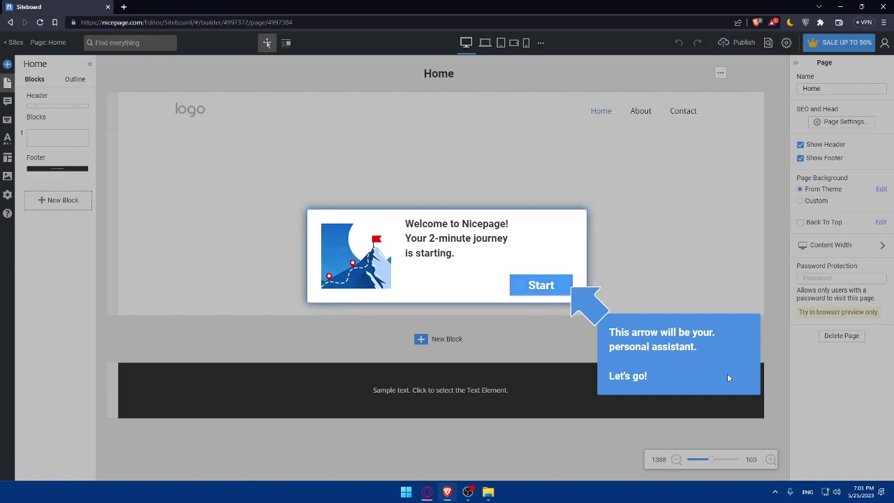
- Begin the welcome tour and start a new page from a blank design via Pages
{"action": "left_click", "coordinate": [541, 285]}
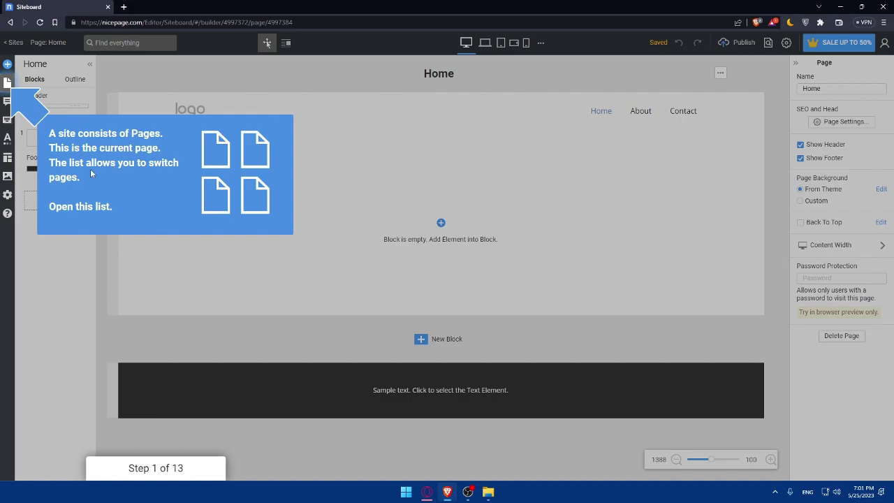
{"action": "left_click", "coordinate": [7, 83]}
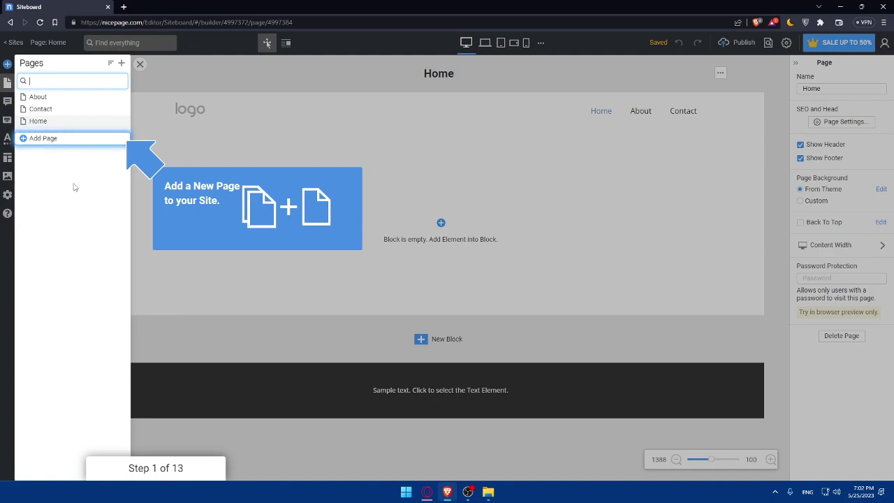
{"action": "left_click", "coordinate": [71, 139]}
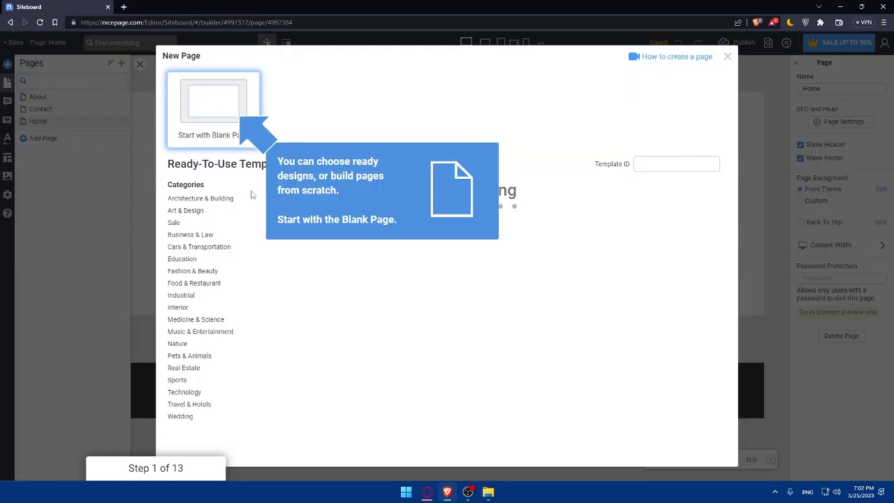
{"action": "left_click", "coordinate": [203, 118]}
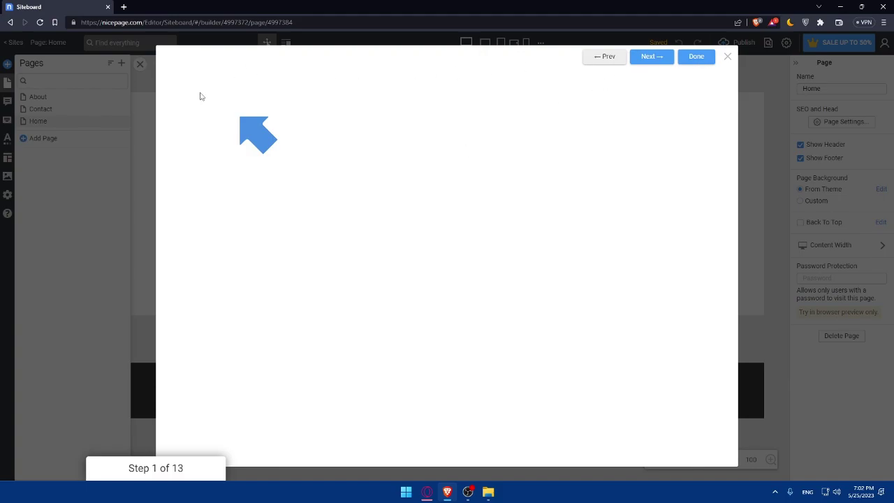
- Close the tour, choose Dark Mode, finish setup, then reload and dismiss the sale popup
{"action": "left_click", "coordinate": [727, 56]}
{"action": "left_click", "coordinate": [485, 257]}
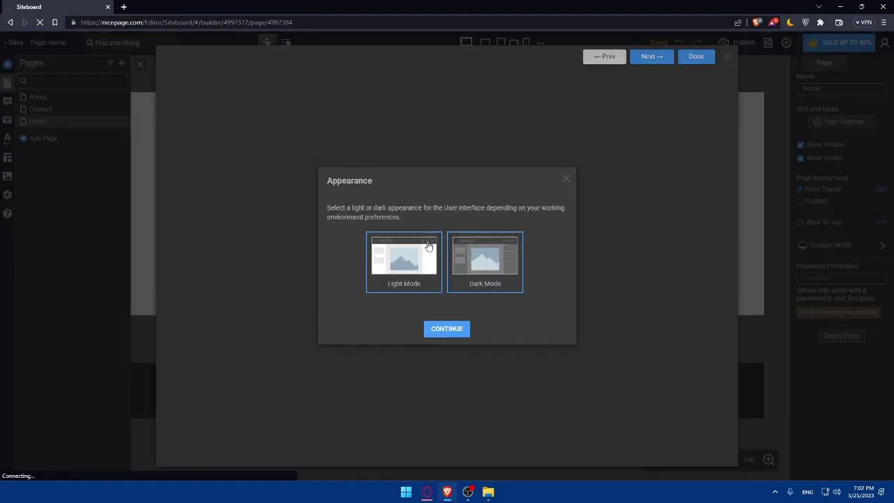
{"action": "left_click", "coordinate": [448, 329]}
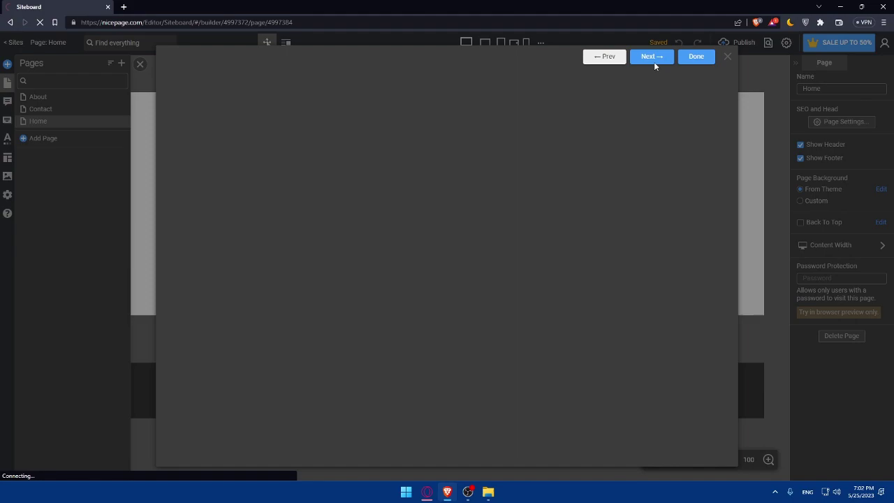
{"action": "left_click", "coordinate": [706, 61]}
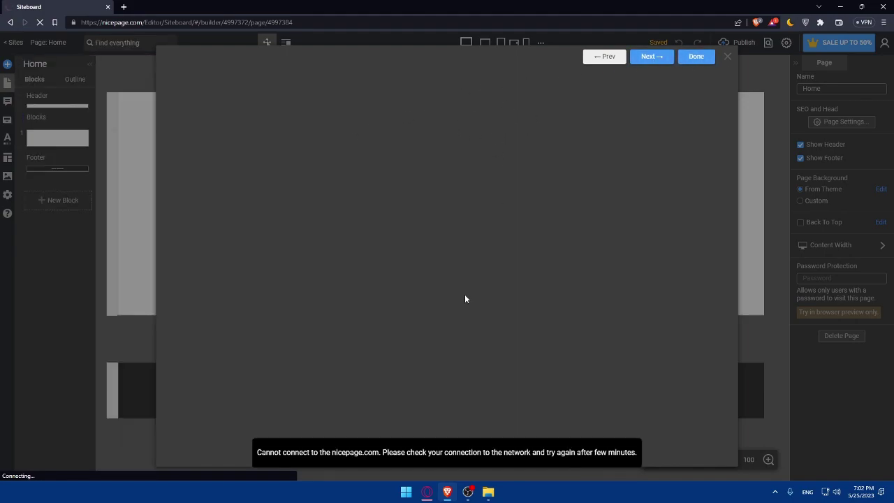
{"action": "key", "text": "F5"}
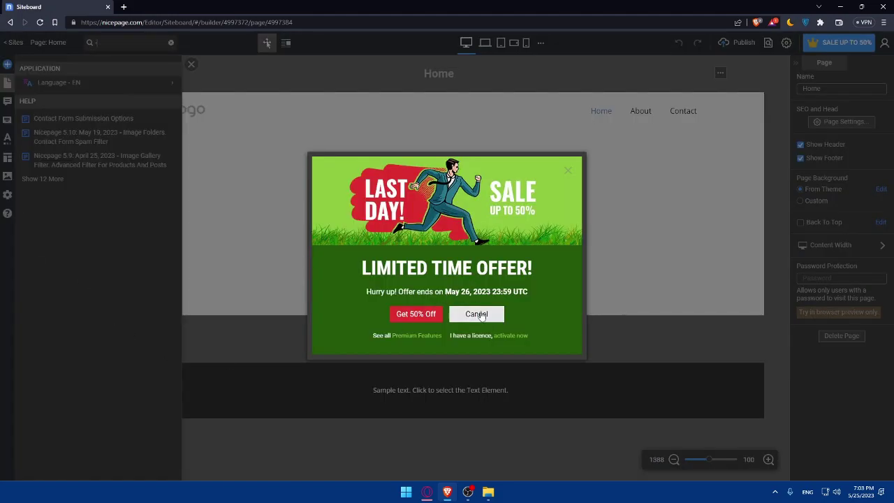
{"action": "left_click", "coordinate": [476, 313]}
- Add a new blank page, Page 1, from the Pages panel
{"action": "left_click", "coordinate": [204, 171]}
{"action": "left_click", "coordinate": [190, 64]}
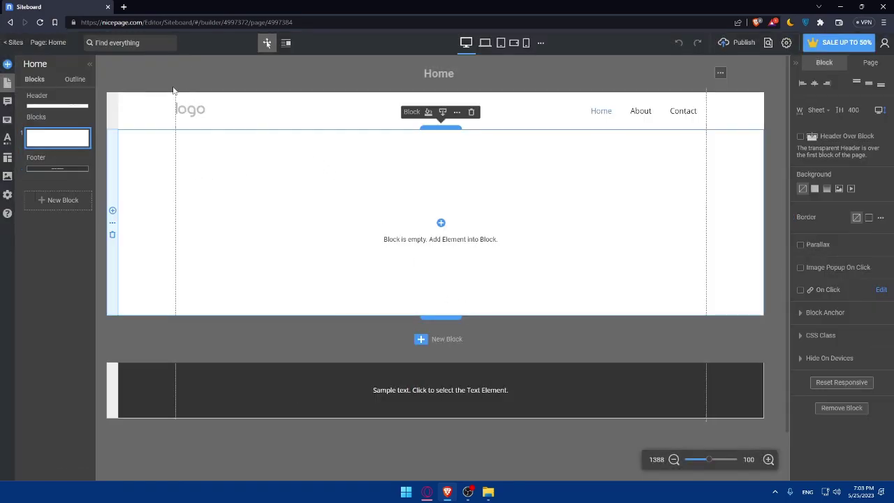
{"action": "left_click", "coordinate": [7, 82]}
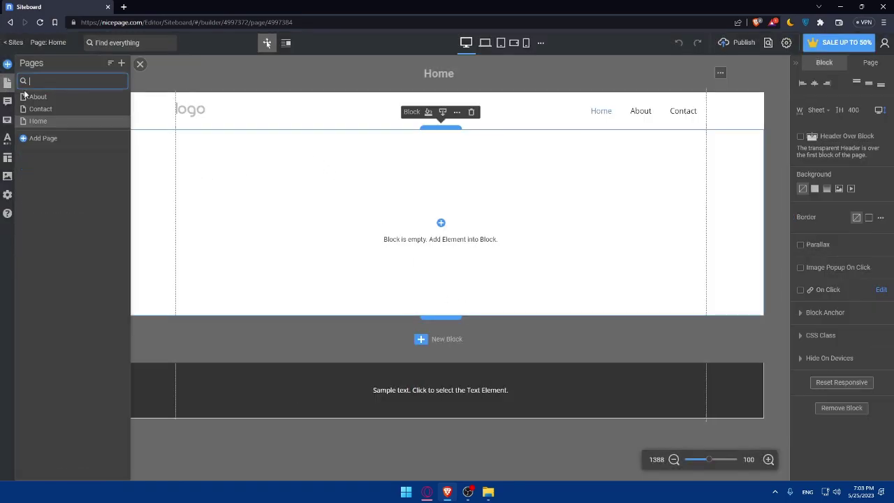
{"action": "left_click", "coordinate": [43, 137]}
{"action": "left_click", "coordinate": [202, 97]}
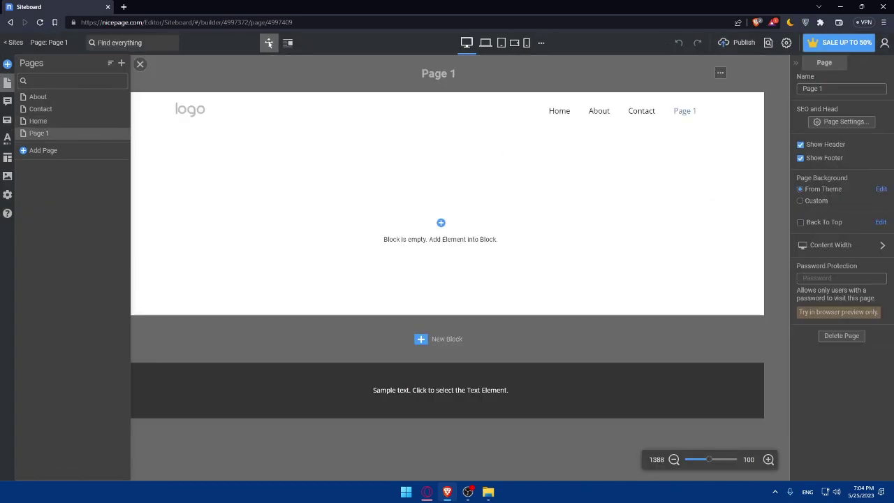
{"action": "key", "text": "ctrl+f"}
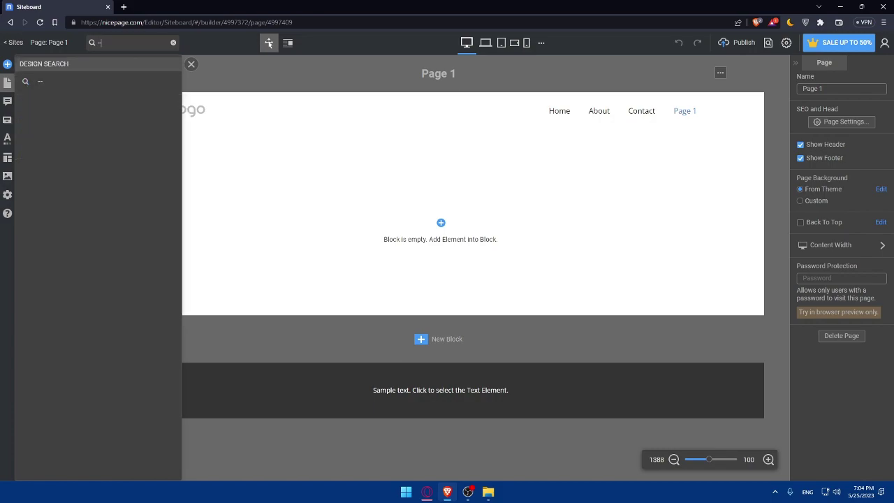
{"action": "key", "text": "Escape"}
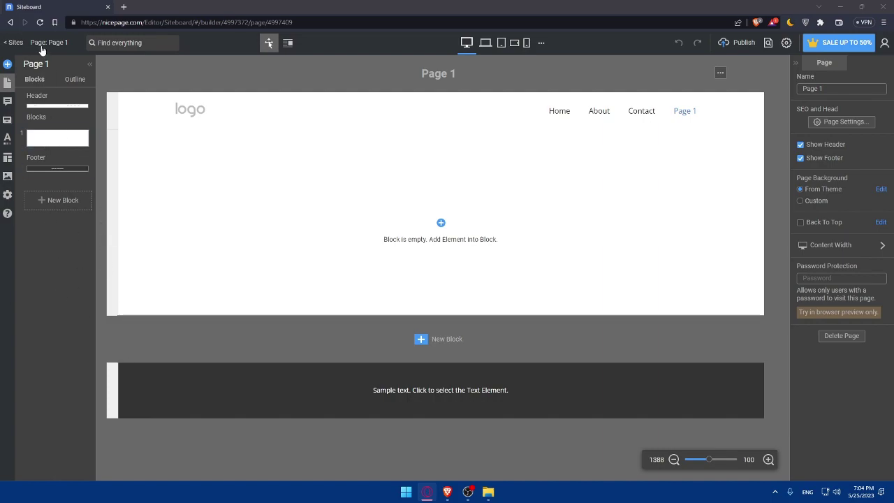
- Bring up the list of elements to add, then close it again
{"action": "left_click", "coordinate": [10, 70]}
{"action": "left_click", "coordinate": [9, 66]}
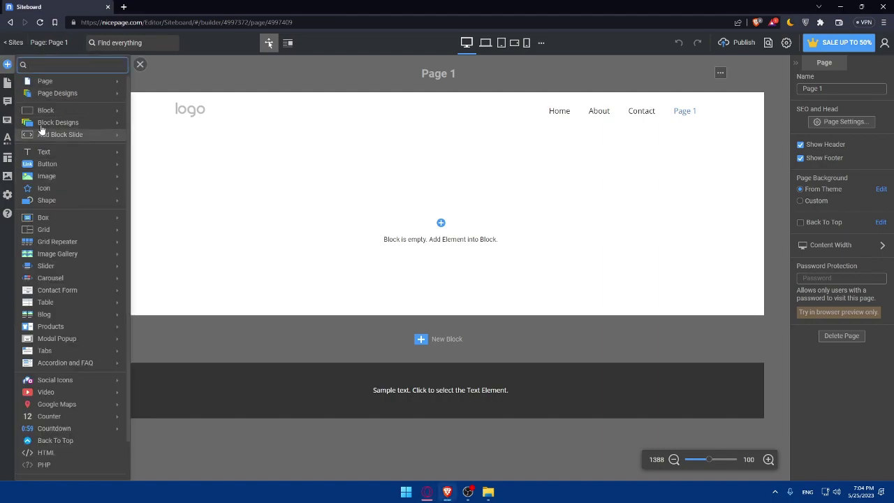
{"action": "left_click", "coordinate": [286, 181]}
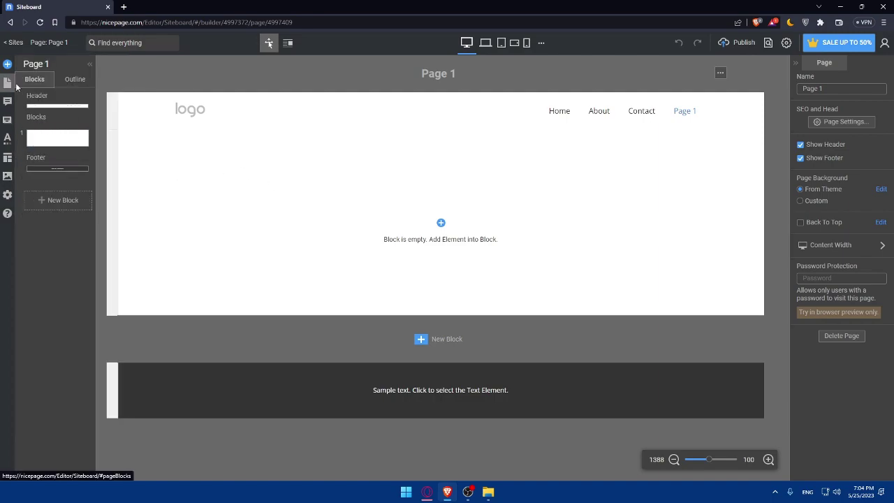
- Drag a Heading 1 element into Page 1's empty block and centre it
{"action": "left_click", "coordinate": [7, 64]}
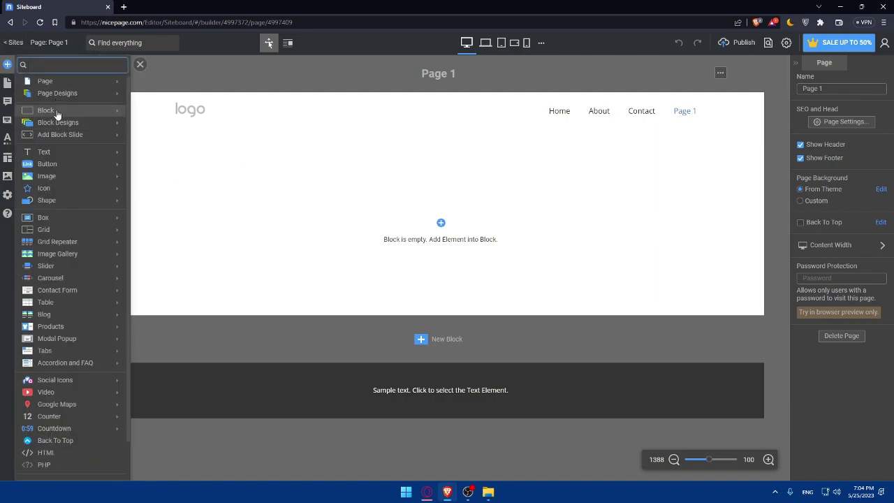
{"action": "mouse_move", "coordinate": [54, 153]}
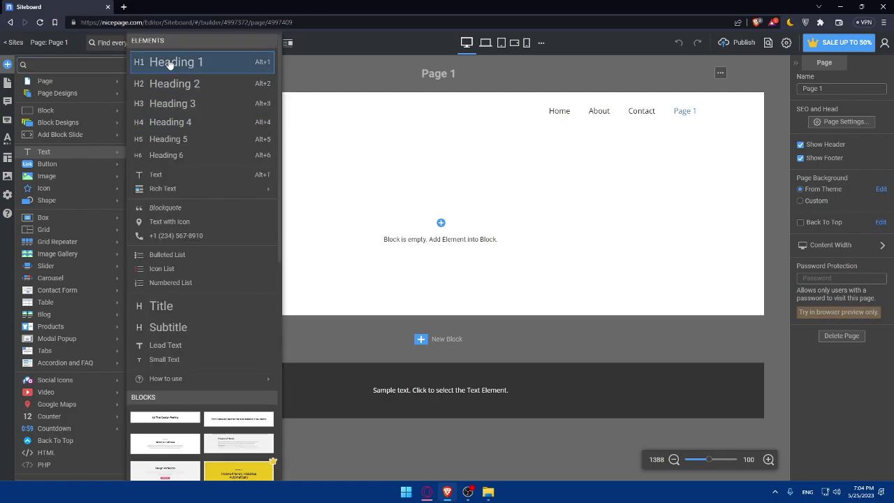
{"action": "left_click_drag", "start_coordinate": [168, 64], "coordinate": [376, 173]}
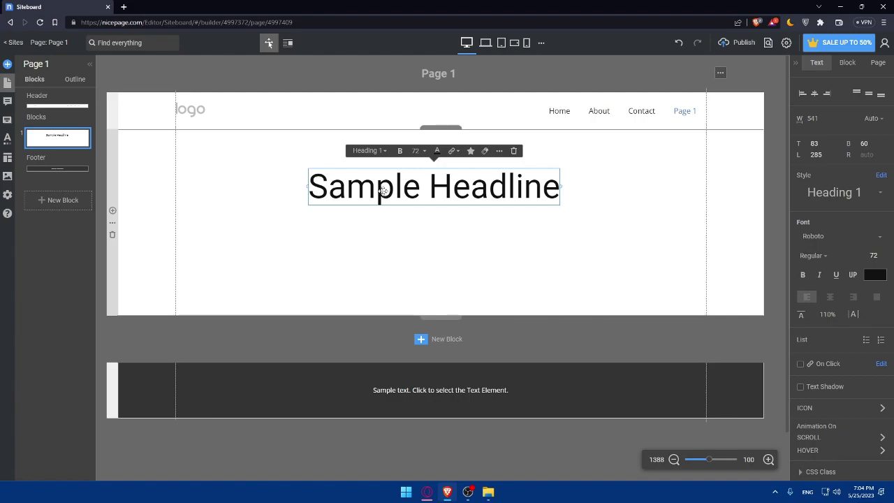
{"action": "left_click_drag", "start_coordinate": [383, 190], "coordinate": [412, 194]}
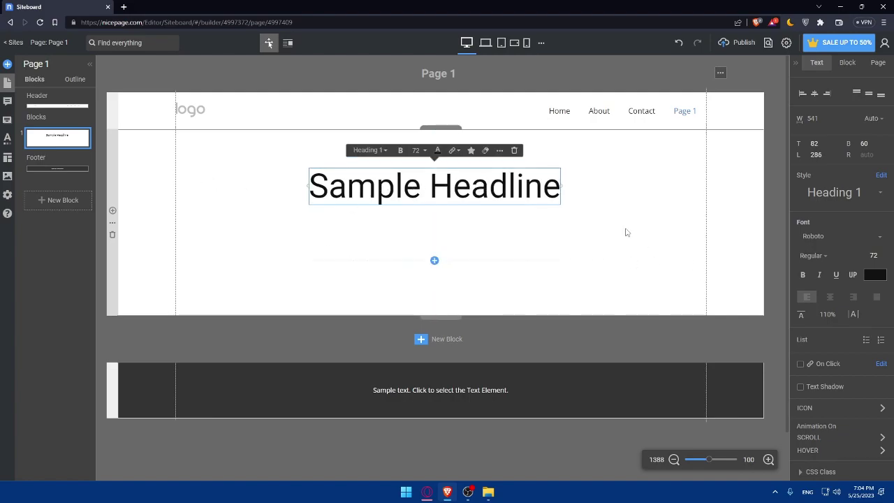
- Change the heading text to 'Welcome' and move it to the block's top centre
{"action": "key", "text": "BackSpace"}
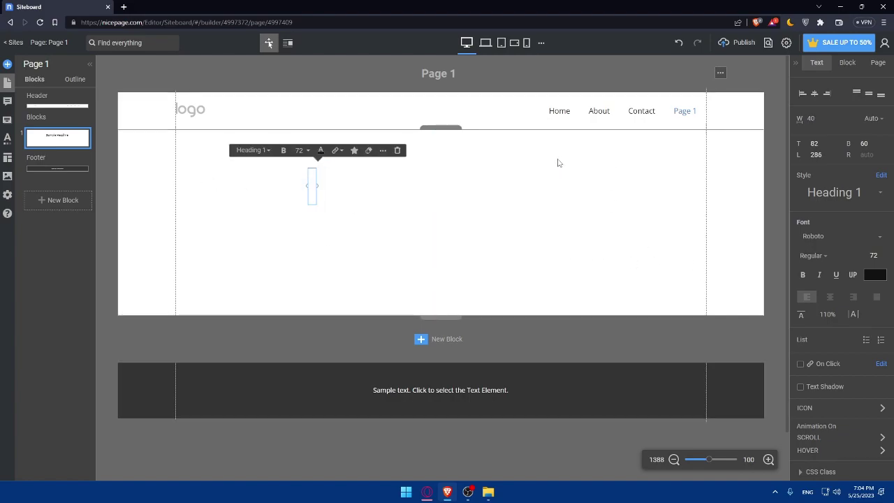
{"action": "type", "text": "trerst"}
{"action": "key", "text": "BackSpace"}
{"action": "key", "text": "BackSpace"}
{"action": "key", "text": "BackSpace"}
{"action": "key", "text": "BackSpace"}
{"action": "key", "text": "BackSpace"}
{"action": "key", "text": "BackSpace"}
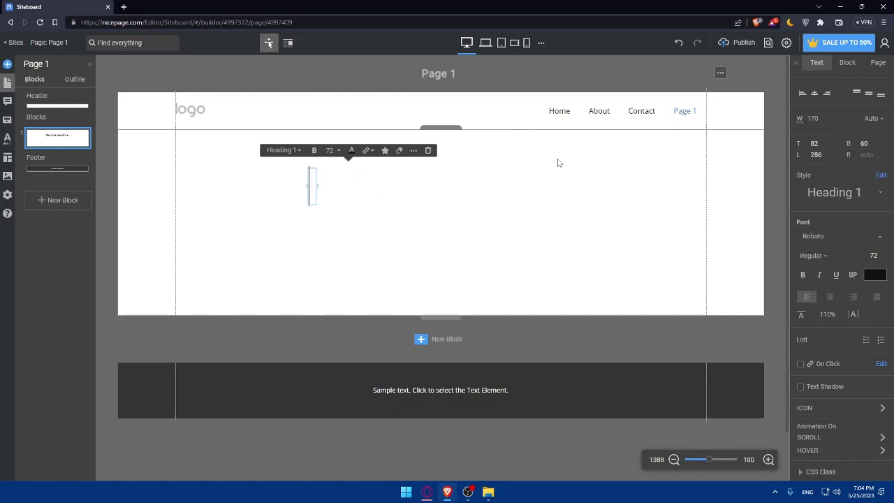
{"action": "type", "text": "Hello"}
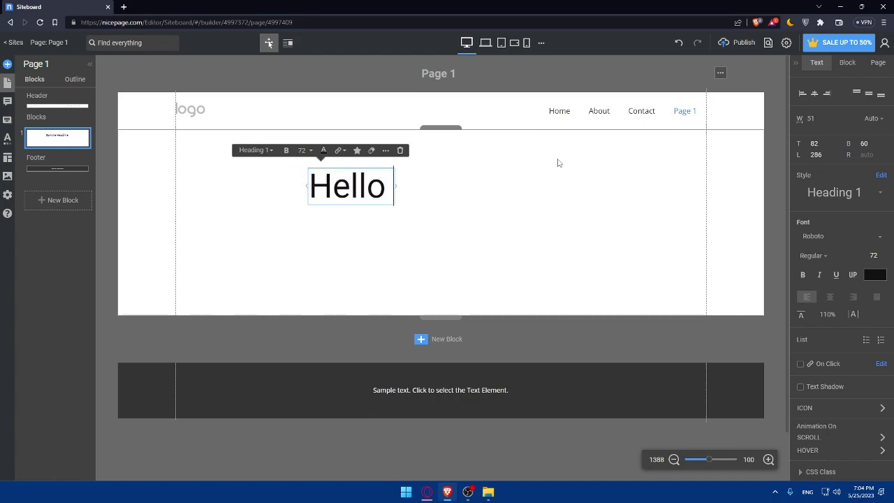
{"action": "key", "text": "BackSpace"}
{"action": "key", "text": "BackSpace"}
{"action": "key", "text": "BackSpace"}
{"action": "key", "text": "BackSpace"}
{"action": "key", "text": "BackSpace"}
{"action": "type", "text": "We"}
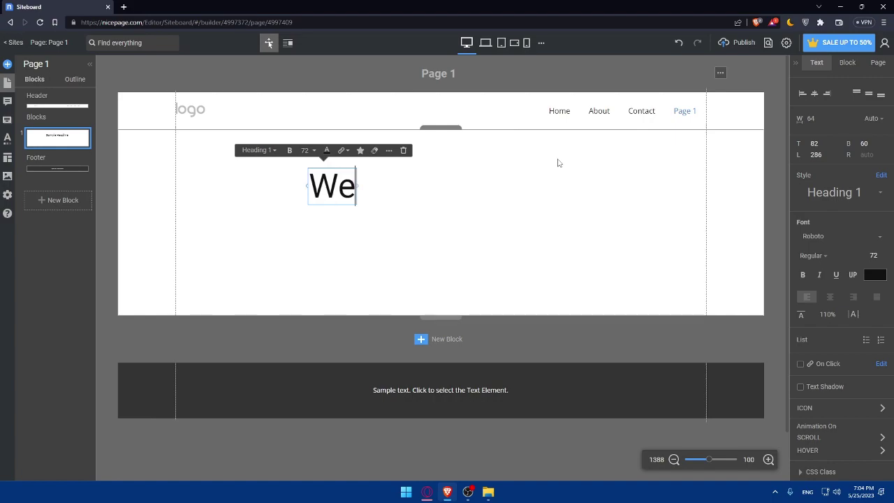
{"action": "type", "text": "lcome"}
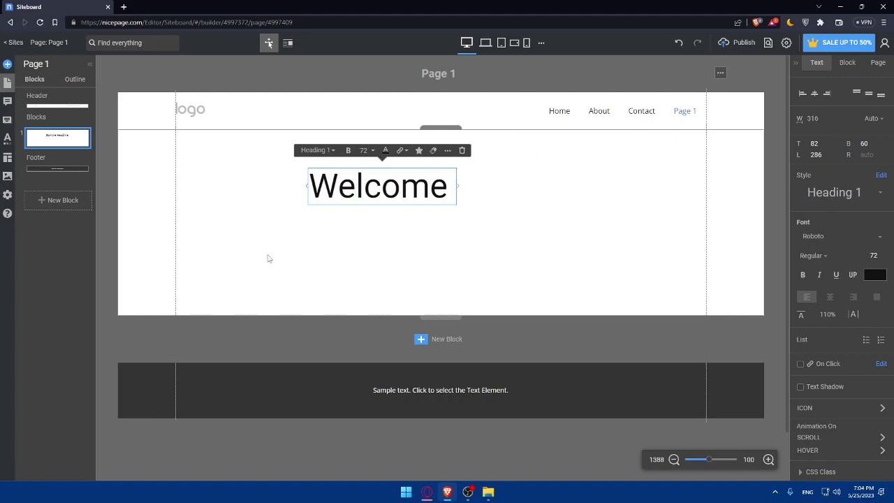
{"action": "left_click", "coordinate": [268, 255]}
{"action": "left_click_drag", "start_coordinate": [355, 186], "coordinate": [449, 155]}
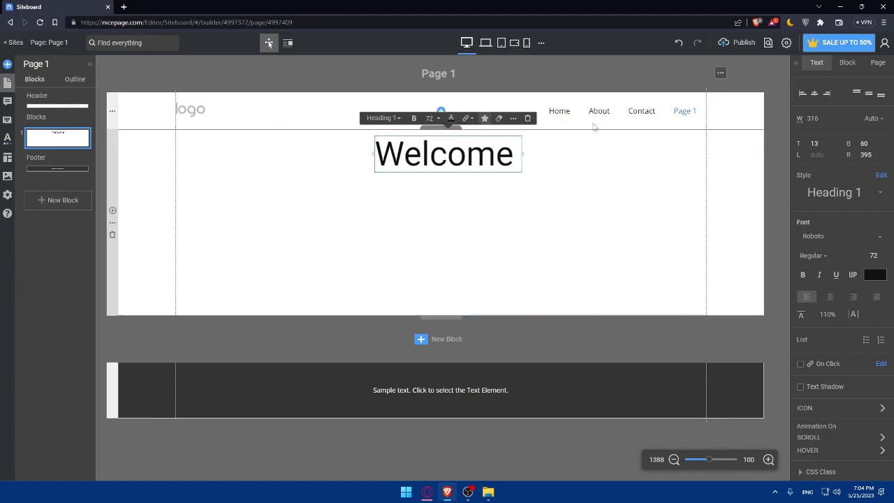
- Select the Welcome block, list the site's pages, and browse new-page templates without adding one
{"action": "left_click", "coordinate": [361, 187]}
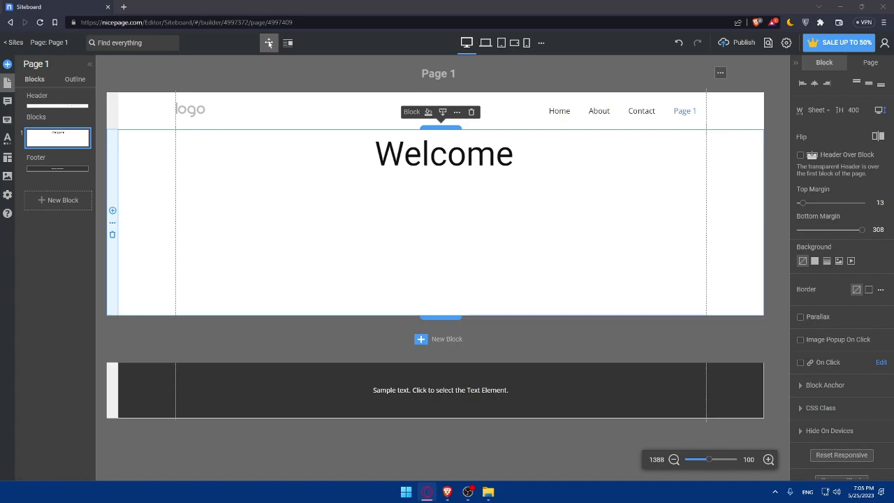
{"action": "left_click", "coordinate": [7, 84]}
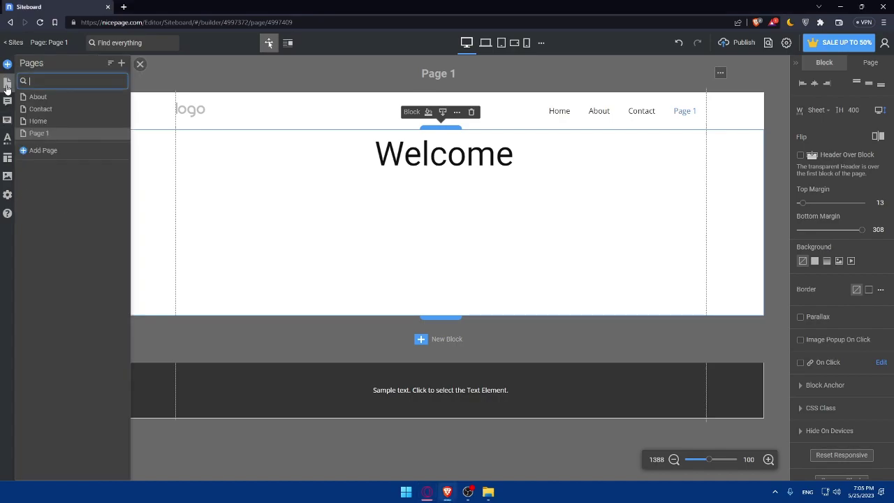
{"action": "left_click", "coordinate": [38, 150]}
{"action": "scroll", "coordinate": [412, 265], "scroll_direction": "down", "scroll_amount": 5}
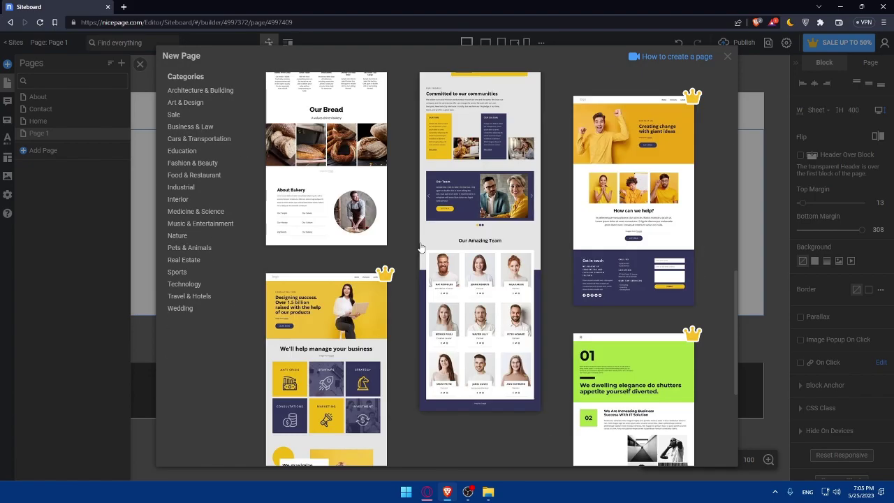
{"action": "scroll", "coordinate": [421, 248], "scroll_direction": "down", "scroll_amount": 5}
{"action": "scroll", "coordinate": [565, 248], "scroll_direction": "up", "scroll_amount": 15}
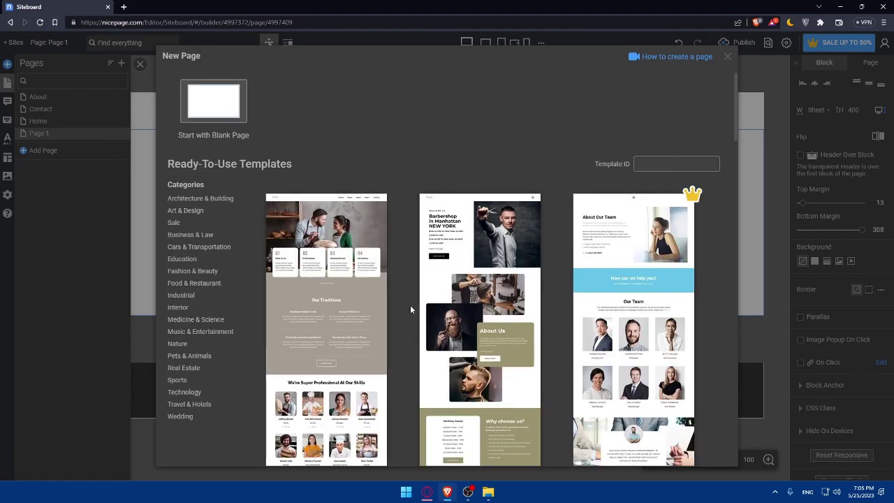
{"action": "left_click", "coordinate": [727, 57]}
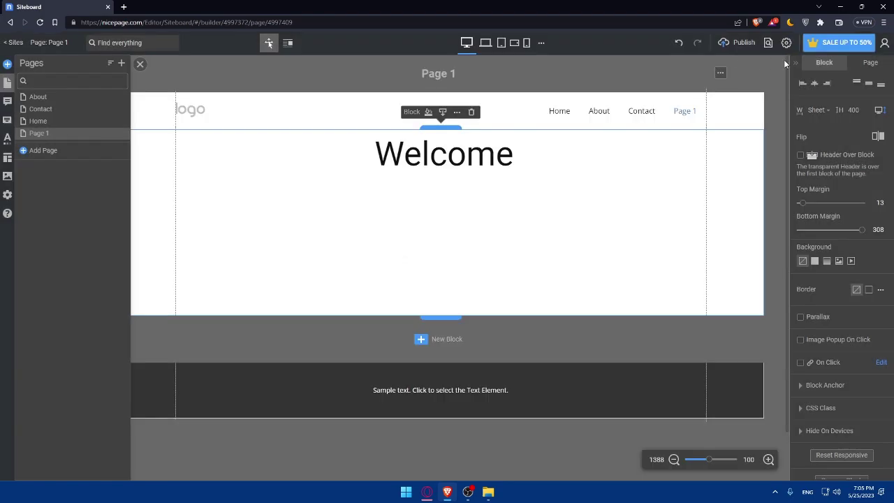
{"action": "left_click", "coordinate": [818, 43]}
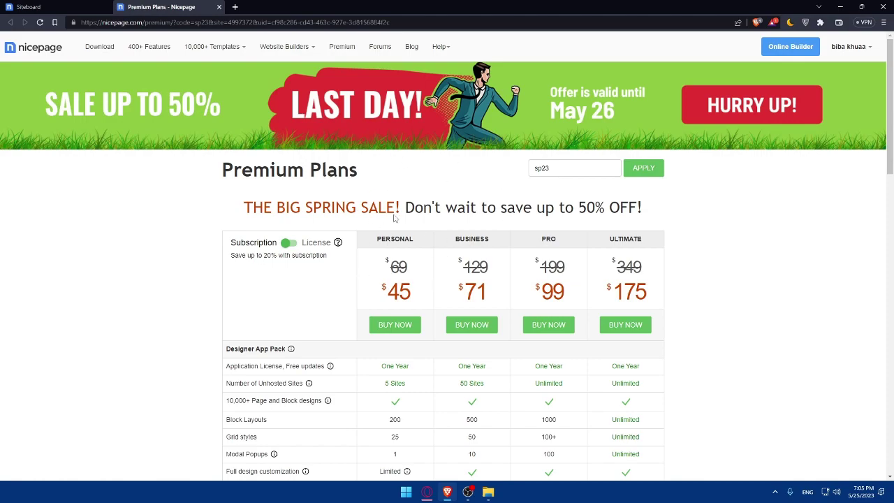
{"action": "left_click_drag", "start_coordinate": [413, 239], "coordinate": [371, 239]}
{"action": "left_click_drag", "start_coordinate": [496, 238], "coordinate": [444, 239]}
{"action": "left_click_drag", "start_coordinate": [554, 240], "coordinate": [600, 242]}
{"action": "left_click_drag", "start_coordinate": [655, 240], "coordinate": [585, 241]}
{"action": "scroll", "coordinate": [537, 286], "scroll_direction": "down", "scroll_amount": 2}
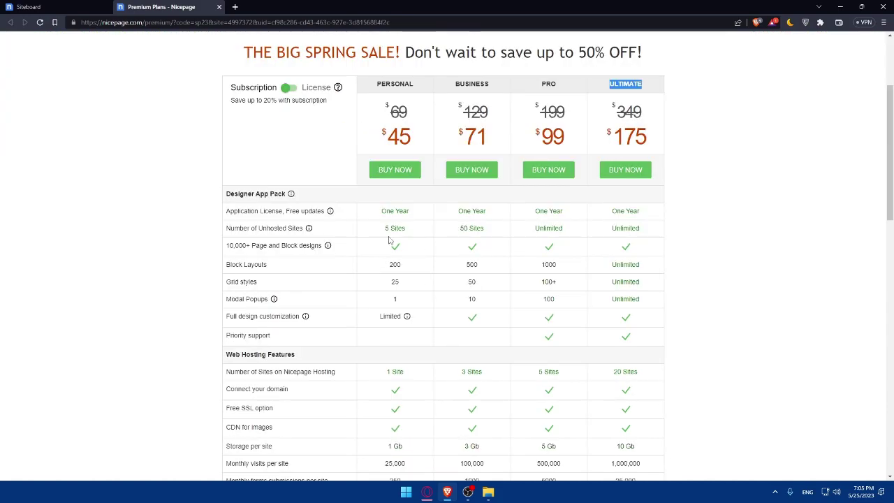
{"action": "left_click_drag", "start_coordinate": [410, 211], "coordinate": [370, 214]}
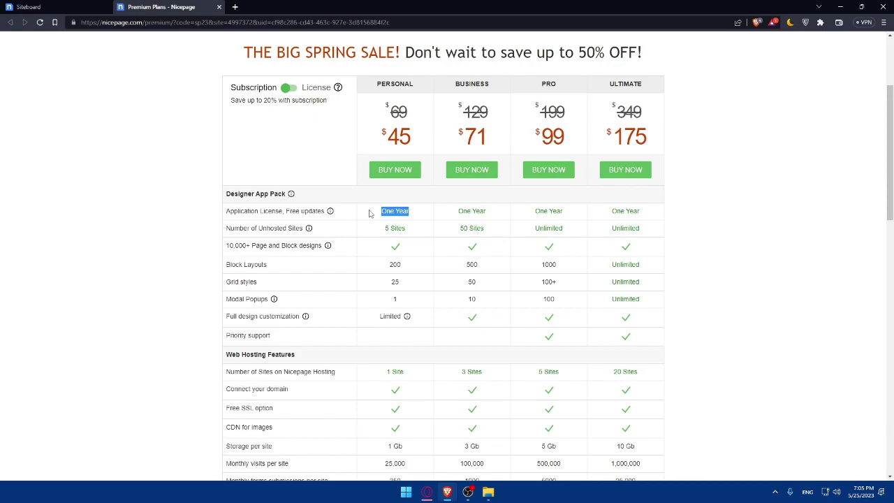
{"action": "left_click_drag", "start_coordinate": [410, 137], "coordinate": [386, 138]}
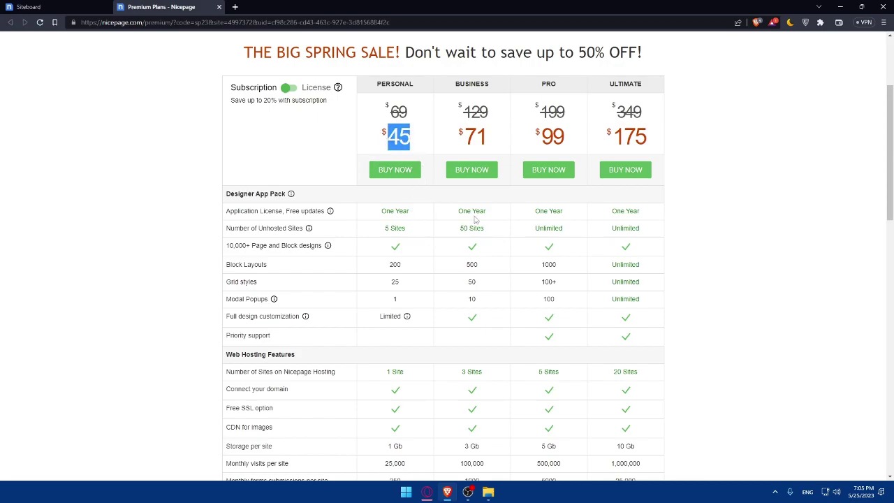
{"action": "left_click", "coordinate": [721, 222]}
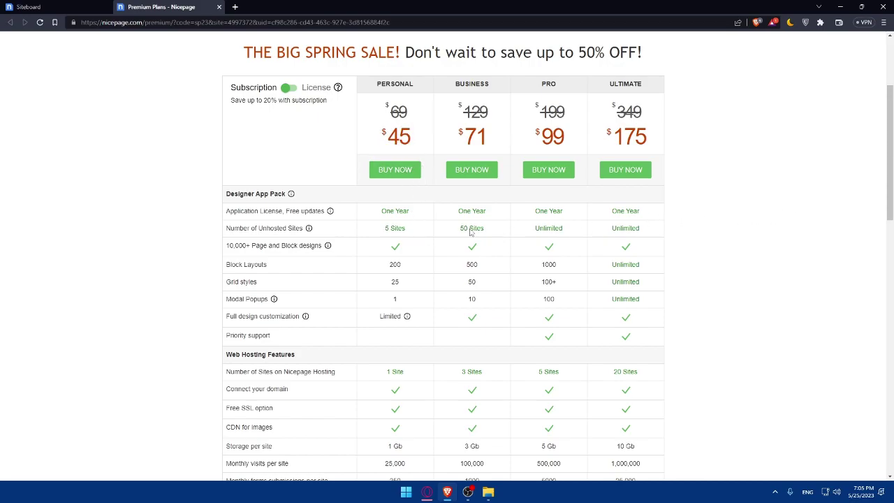
{"action": "scroll", "coordinate": [493, 219], "scroll_direction": "down", "scroll_amount": 7}
{"action": "scroll", "coordinate": [474, 223], "scroll_direction": "up", "scroll_amount": 8}
{"action": "scroll", "coordinate": [430, 236], "scroll_direction": "down", "scroll_amount": 7}
{"action": "scroll", "coordinate": [429, 236], "scroll_direction": "down", "scroll_amount": 4}
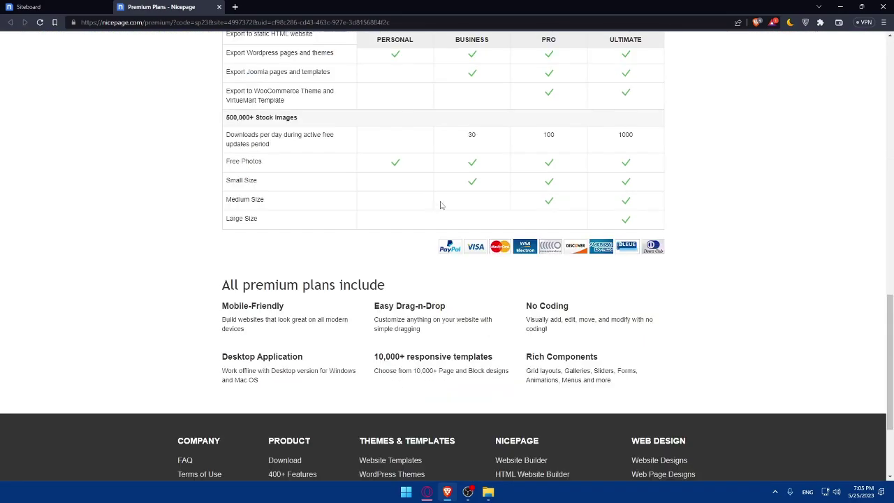
{"action": "scroll", "coordinate": [441, 204], "scroll_direction": "up", "scroll_amount": 10}
{"action": "scroll", "coordinate": [508, 330], "scroll_direction": "down", "scroll_amount": 1}
{"action": "scroll", "coordinate": [508, 329], "scroll_direction": "down", "scroll_amount": 2}
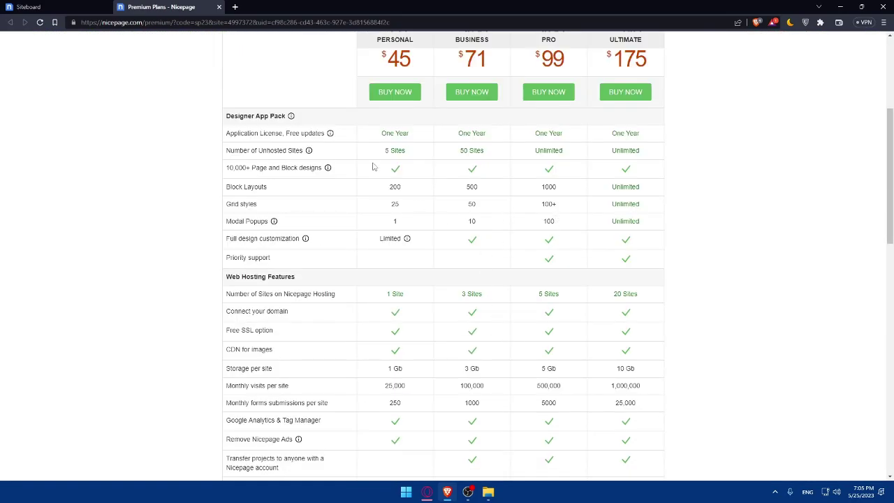
{"action": "left_click", "coordinate": [218, 7]}
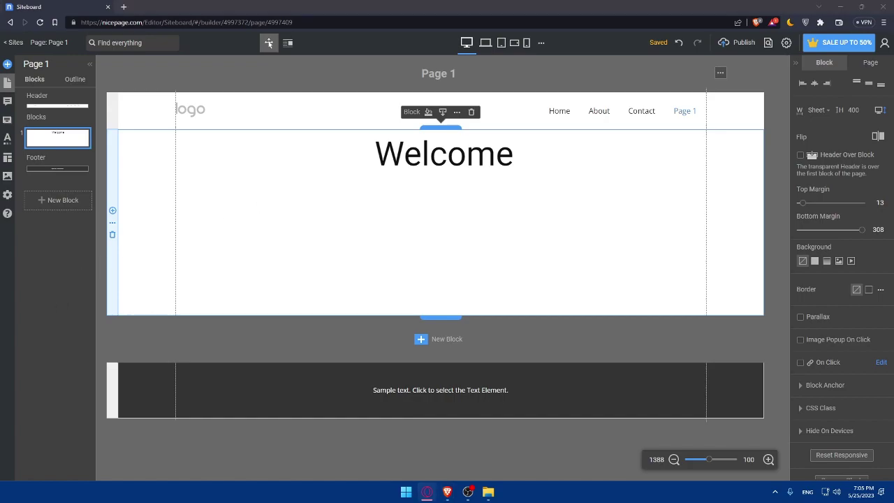
- Browse Add Page templates from the Pages panel, filtered to Food & Restaurant
{"action": "left_click", "coordinate": [8, 80]}
{"action": "left_click", "coordinate": [96, 150]}
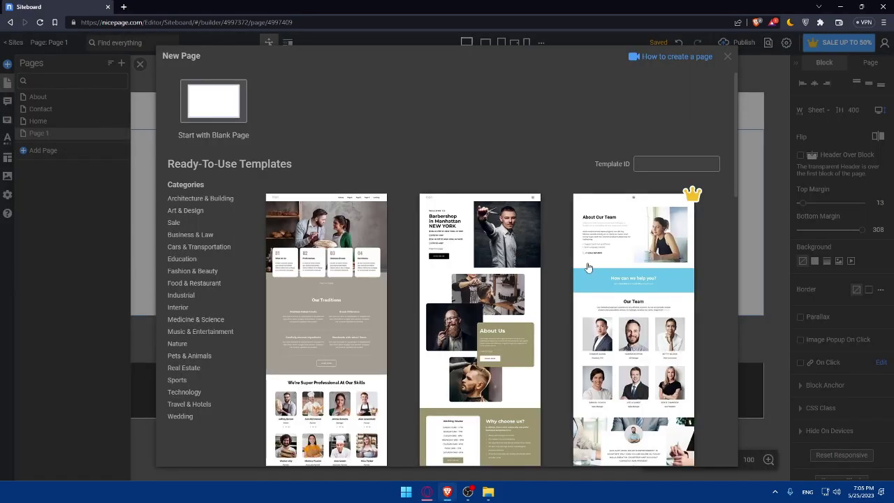
{"action": "scroll", "coordinate": [588, 268], "scroll_direction": "down", "scroll_amount": 10}
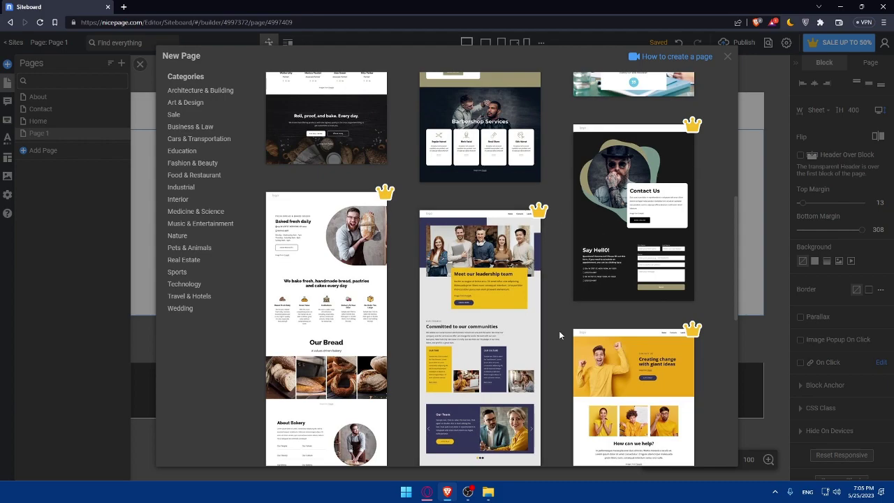
{"action": "scroll", "coordinate": [559, 335], "scroll_direction": "down", "scroll_amount": 5}
{"action": "scroll", "coordinate": [518, 209], "scroll_direction": "up", "scroll_amount": 20}
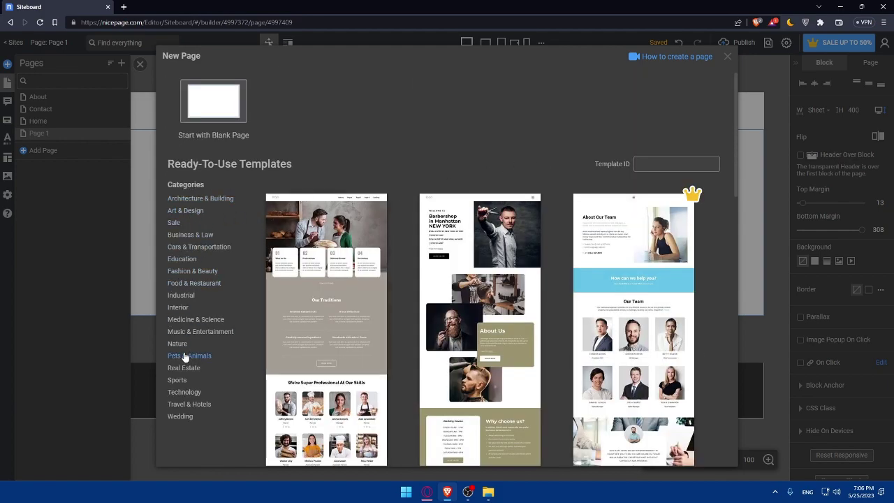
{"action": "left_click", "coordinate": [186, 283]}
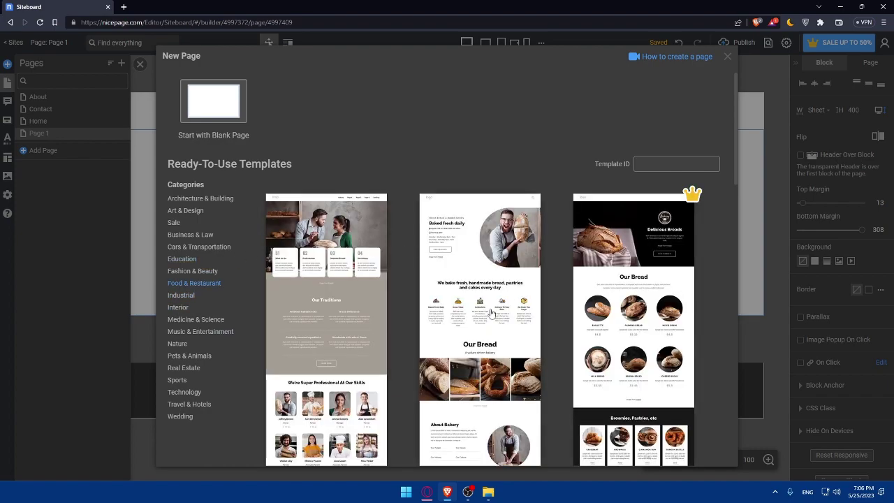
{"action": "scroll", "coordinate": [492, 314], "scroll_direction": "down", "scroll_amount": 5}
{"action": "scroll", "coordinate": [492, 314], "scroll_direction": "up", "scroll_amount": 5}
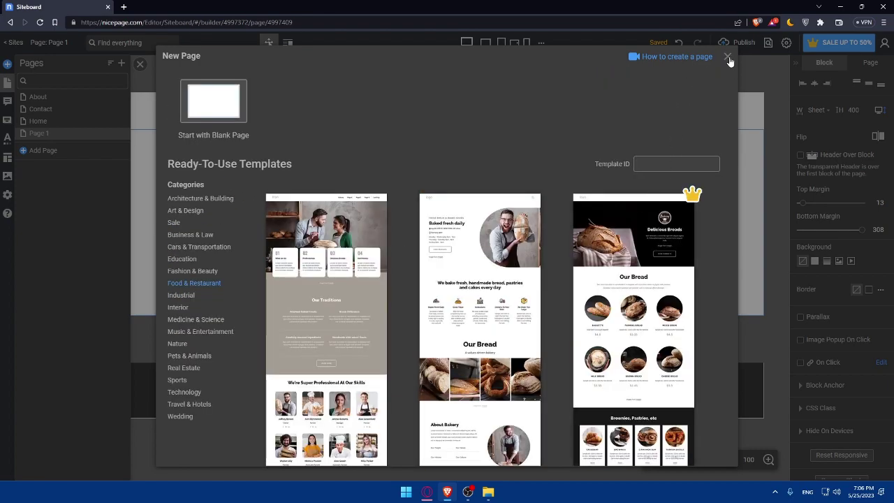
- Skim the 'Create Web Pages (v.1)' guide, then close its tab to return to the editor
{"action": "left_click", "coordinate": [660, 60]}
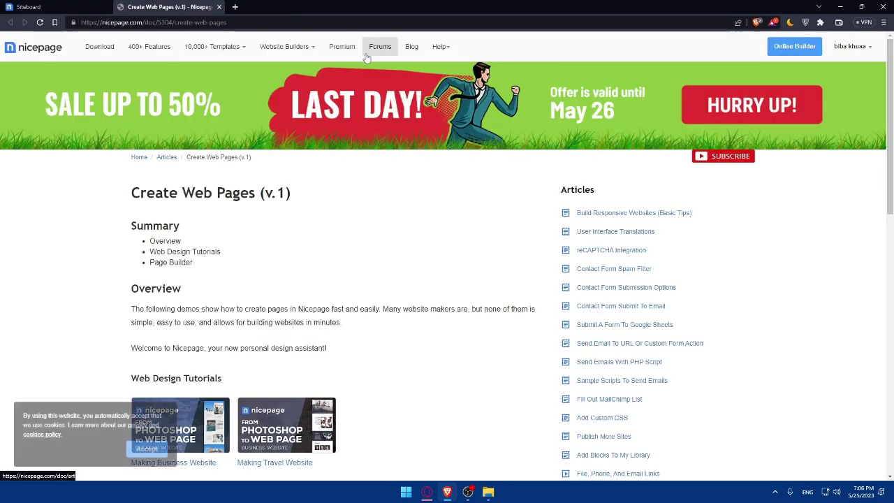
{"action": "scroll", "coordinate": [437, 233], "scroll_direction": "down", "scroll_amount": 1}
{"action": "scroll", "coordinate": [436, 233], "scroll_direction": "up", "scroll_amount": 1}
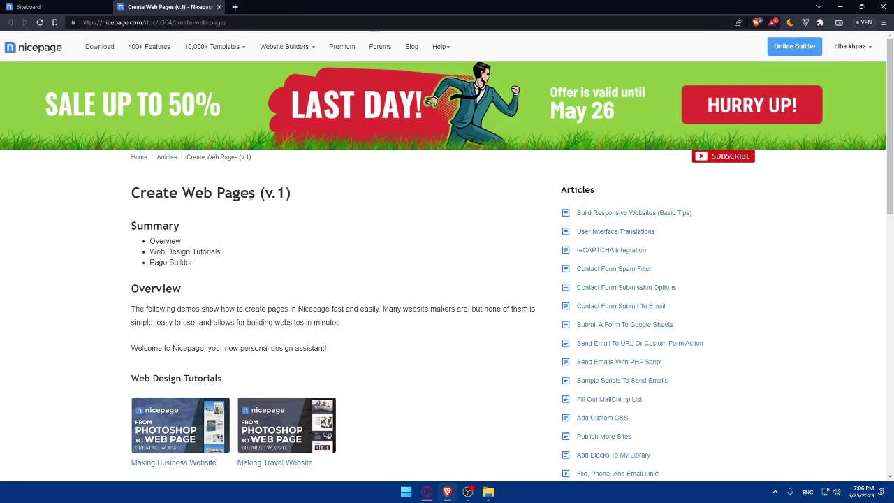
{"action": "left_click", "coordinate": [218, 7]}
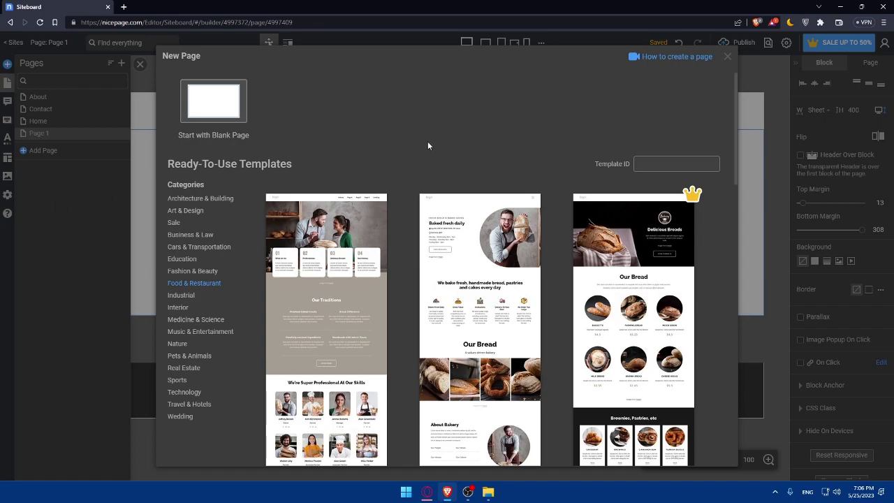
{"action": "left_click", "coordinate": [726, 56]}
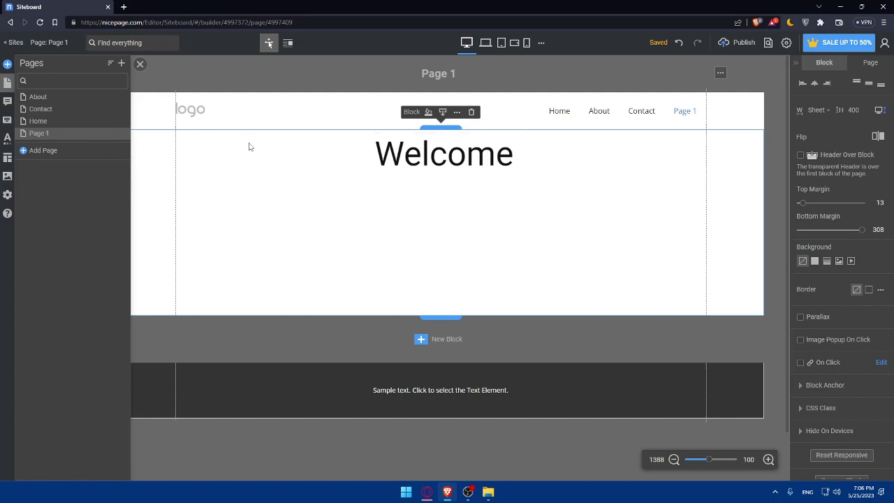
{"action": "left_click", "coordinate": [73, 98]}
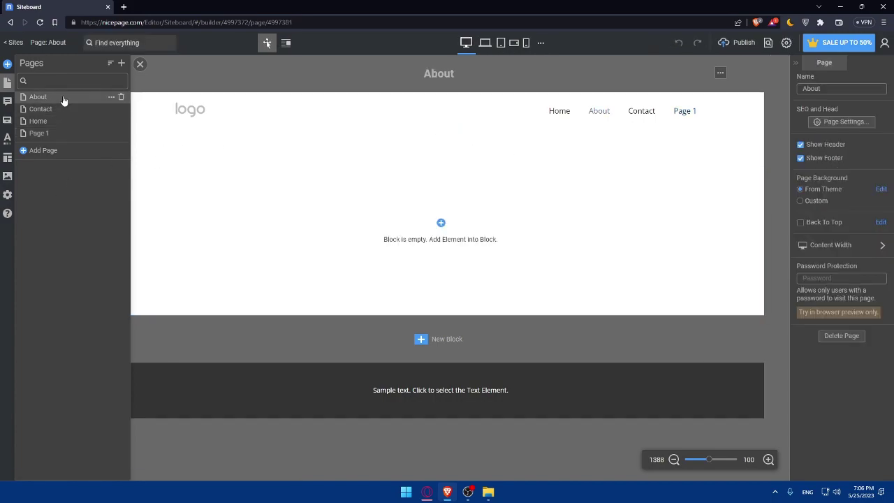
{"action": "left_click", "coordinate": [59, 97]}
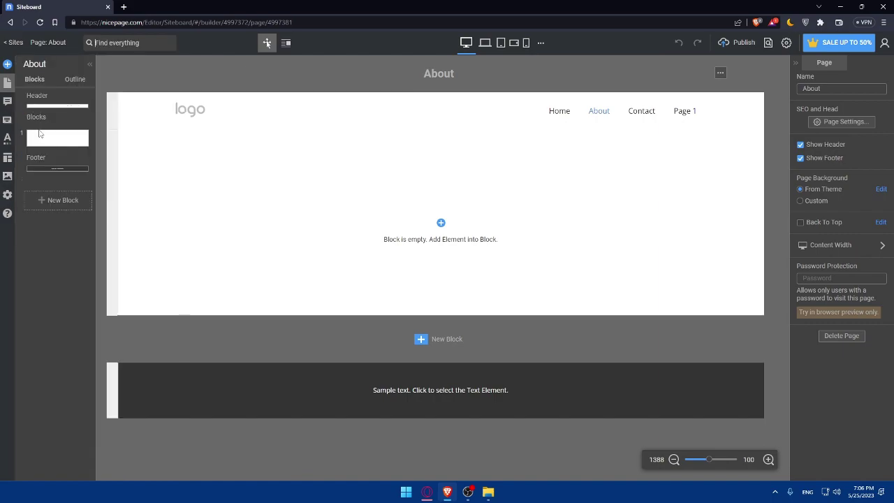
{"action": "left_click", "coordinate": [8, 83]}
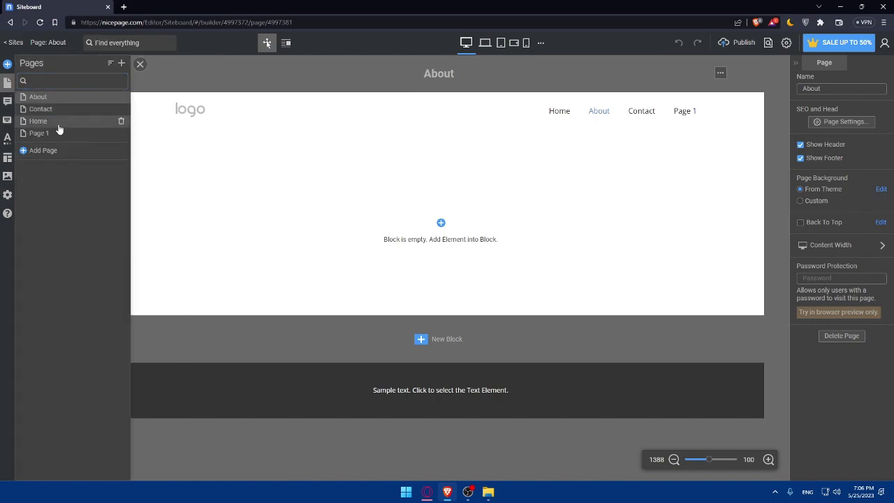
{"action": "left_click", "coordinate": [22, 178]}
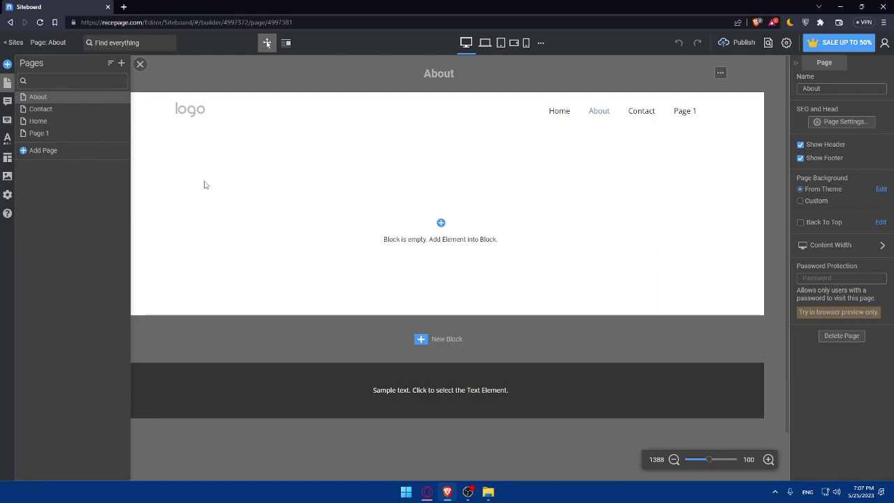
- Dismiss the Add Elements list and select the About page's empty block to show the outline
{"action": "left_click", "coordinate": [7, 64]}
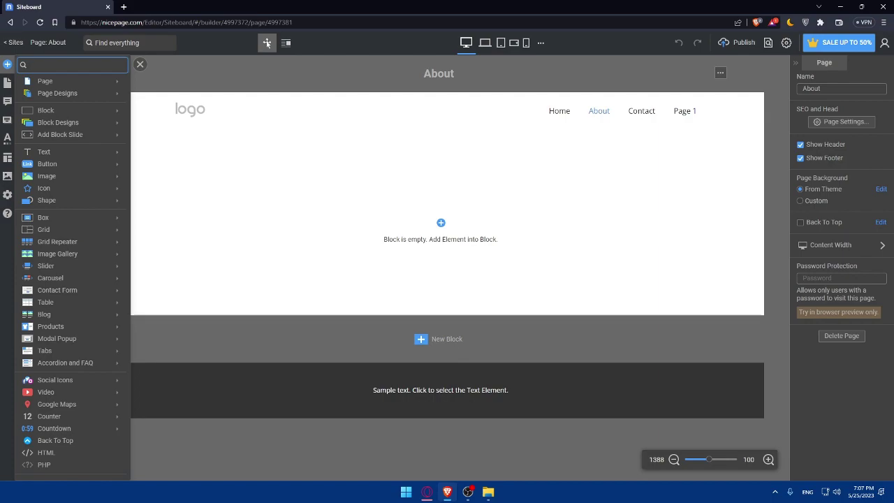
{"action": "left_click", "coordinate": [331, 332]}
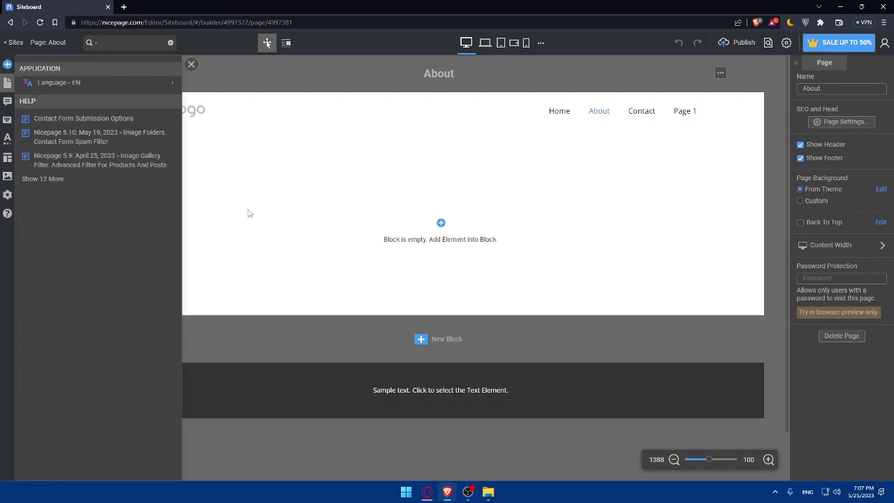
{"action": "left_click", "coordinate": [380, 292]}
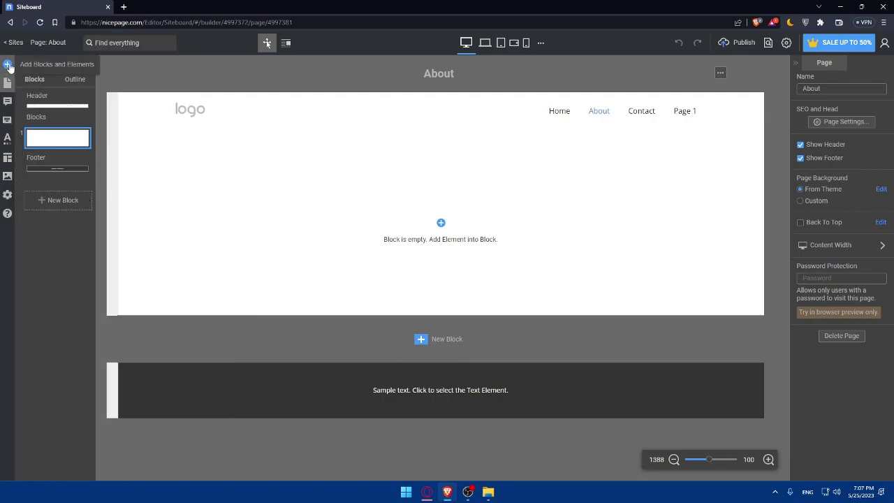
- Open the header block's options from the outline, then dismiss them
{"action": "left_click", "coordinate": [125, 43]}
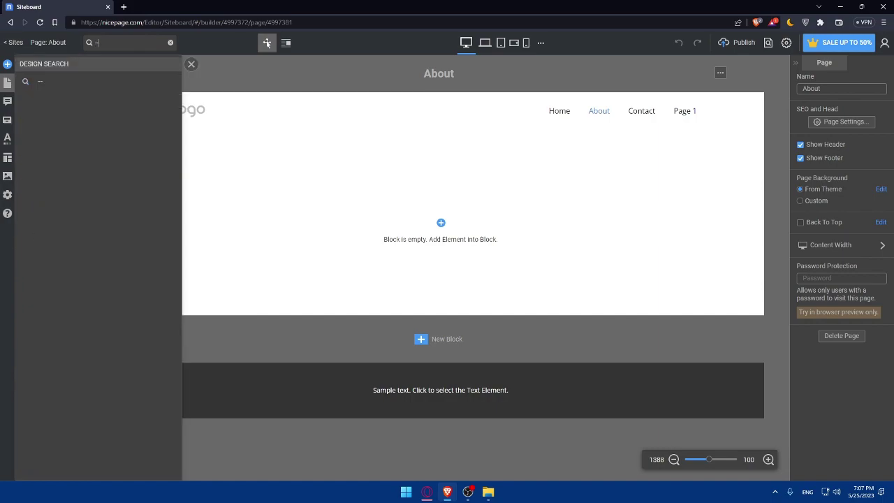
{"action": "left_click", "coordinate": [174, 79]}
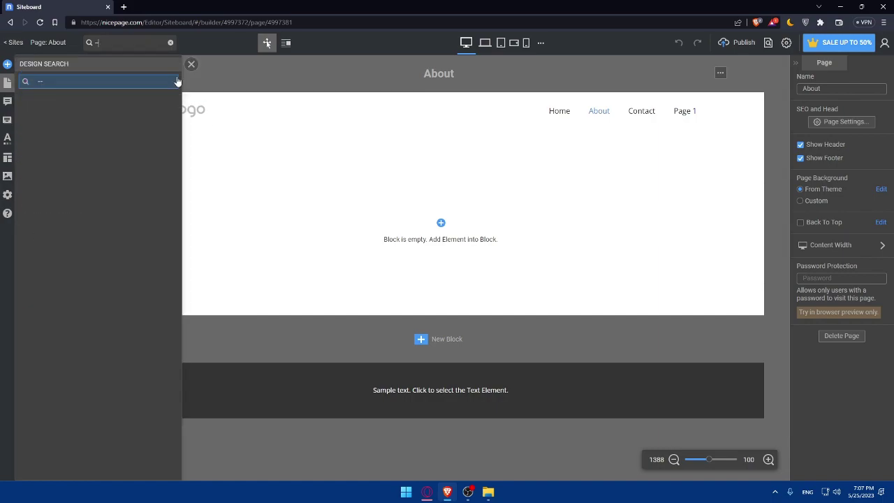
{"action": "left_click", "coordinate": [112, 112]}
{"action": "left_click", "coordinate": [212, 40]}
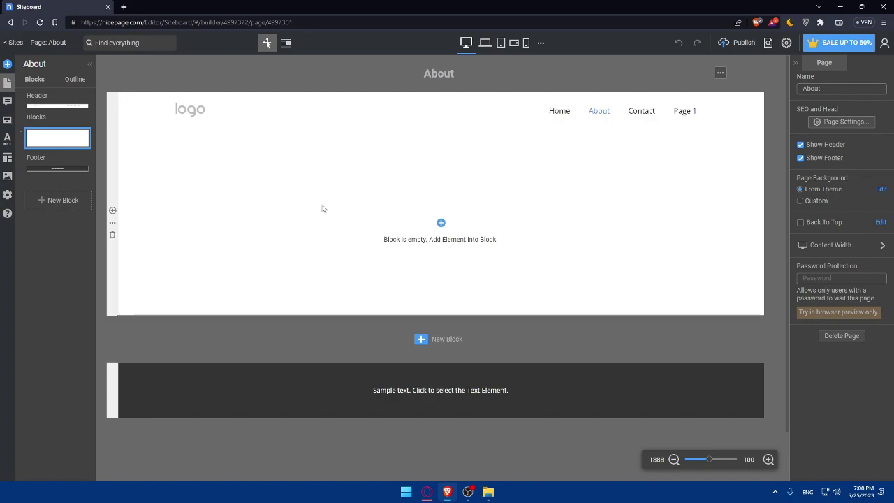
- Delete Page 1 from the Pages list, keeping About, Contact and Home, and return to Contact
{"action": "left_click", "coordinate": [8, 84]}
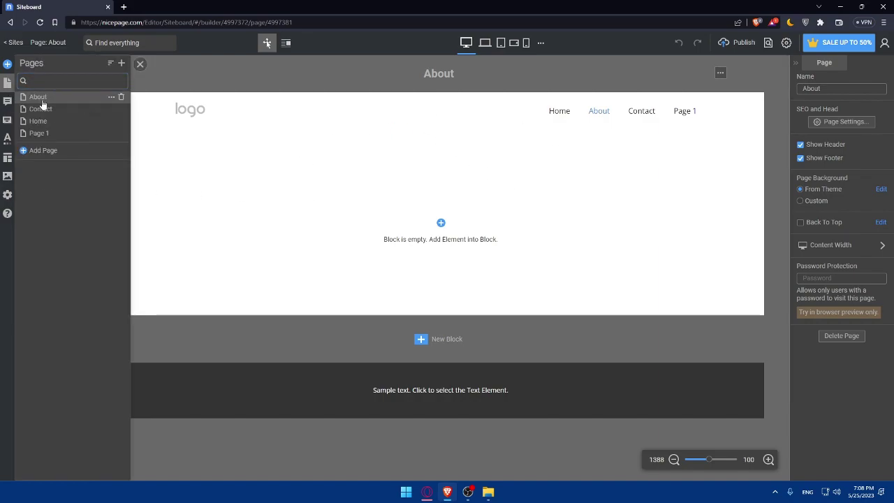
{"action": "left_click", "coordinate": [40, 122]}
{"action": "left_click", "coordinate": [49, 134]}
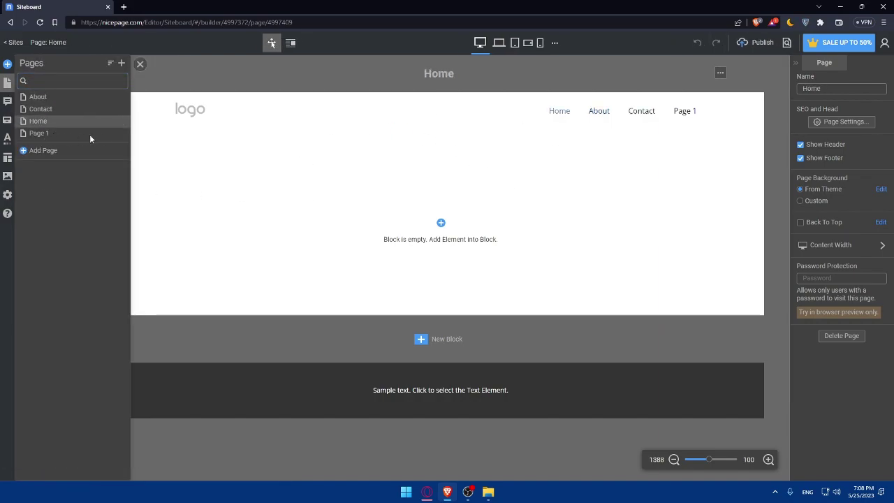
{"action": "left_click", "coordinate": [121, 133]}
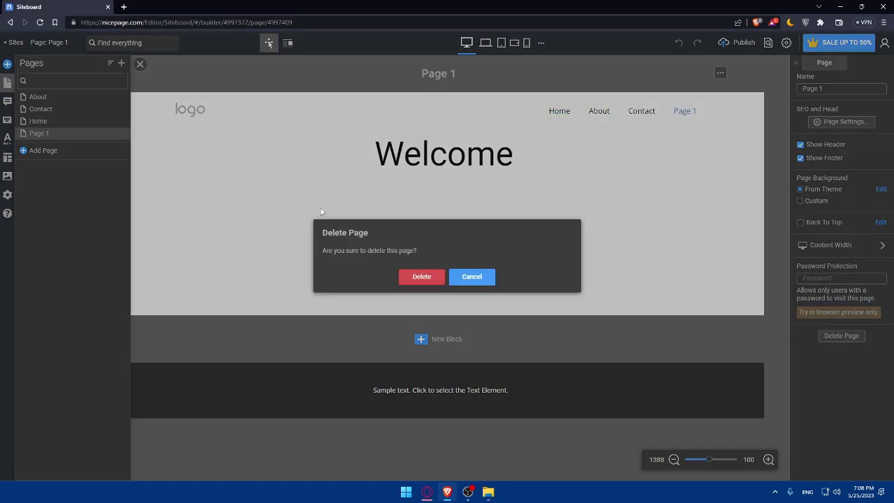
{"action": "left_click", "coordinate": [421, 276]}
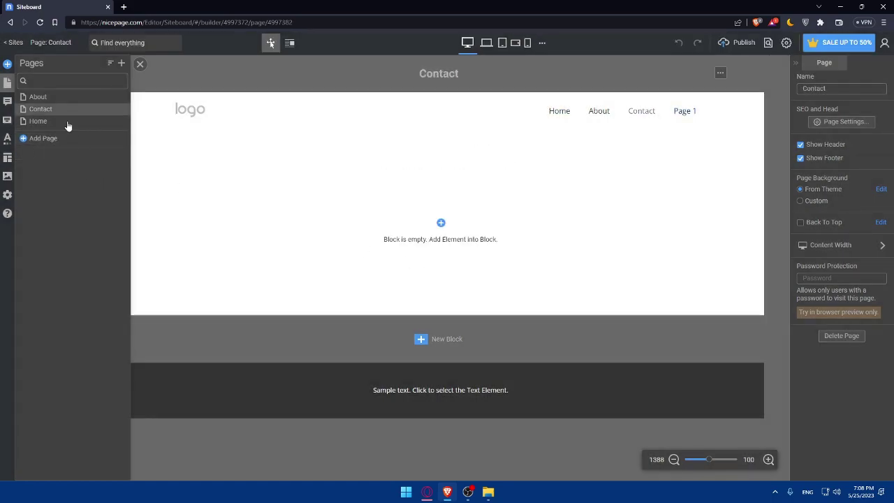
{"action": "left_click", "coordinate": [140, 64]}
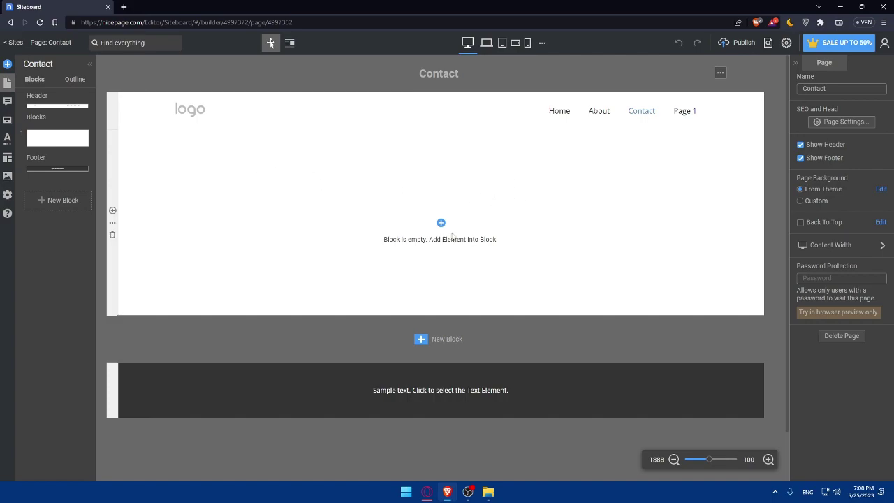
- Add an Image element to the Contact block and upload the frog PNG from Downloads
{"action": "left_click", "coordinate": [7, 64]}
{"action": "left_click", "coordinate": [7, 63]}
{"action": "mouse_move", "coordinate": [46, 176]}
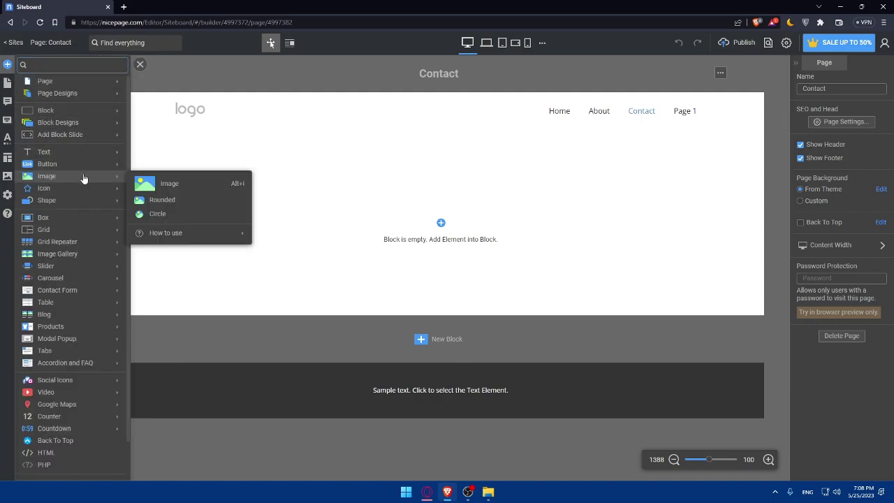
{"action": "left_click", "coordinate": [169, 187]}
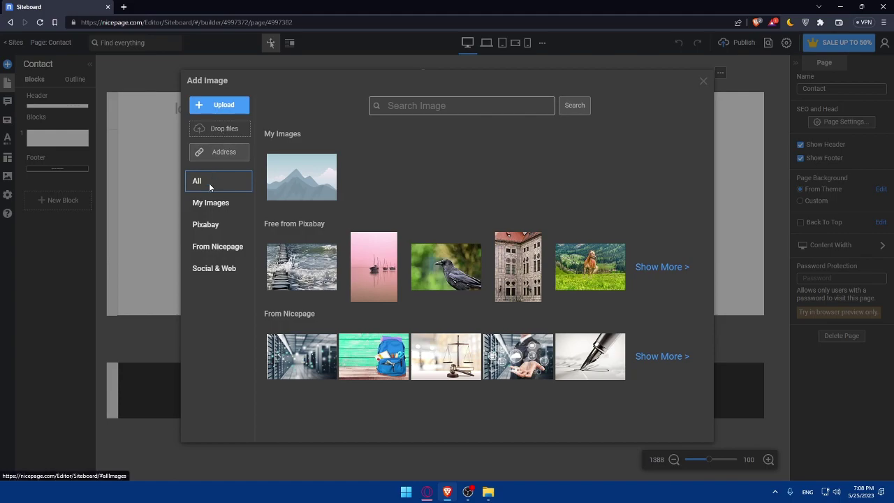
{"action": "left_click", "coordinate": [209, 105]}
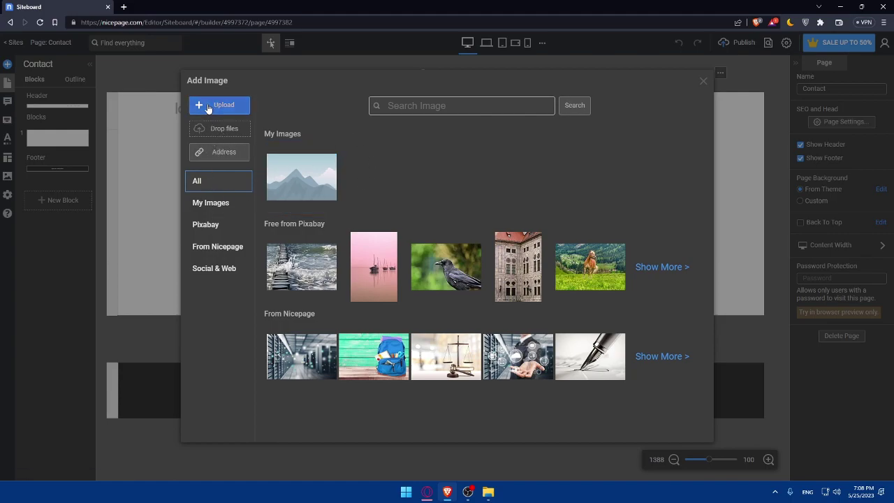
{"action": "scroll", "coordinate": [373, 267], "scroll_direction": "down", "scroll_amount": 3}
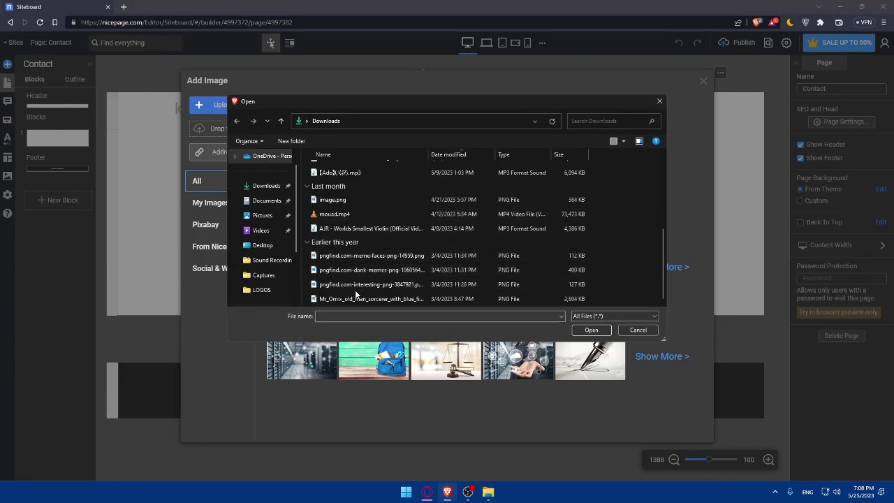
{"action": "double_click", "coordinate": [352, 284]}
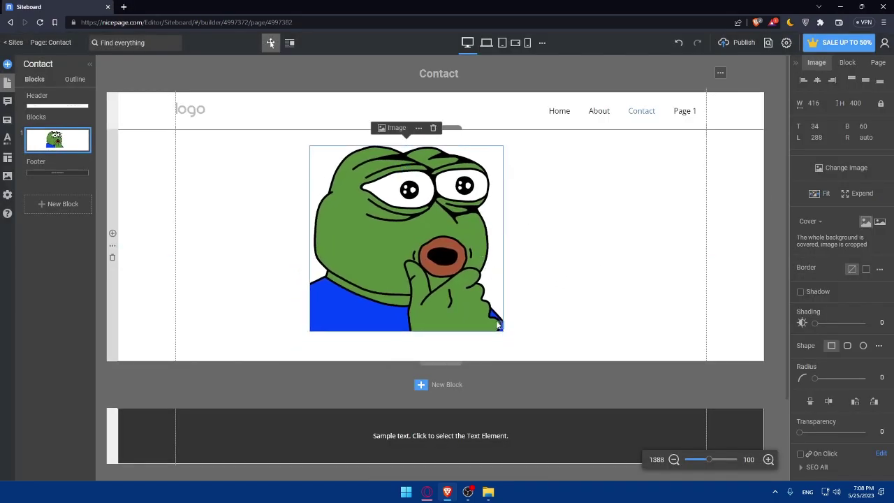
- Resize the frog image to 391 × 375, nudge it down and right, and deselect it
{"action": "left_click_drag", "start_coordinate": [505, 328], "coordinate": [491, 320]}
{"action": "left_click_drag", "start_coordinate": [406, 254], "coordinate": [426, 260]}
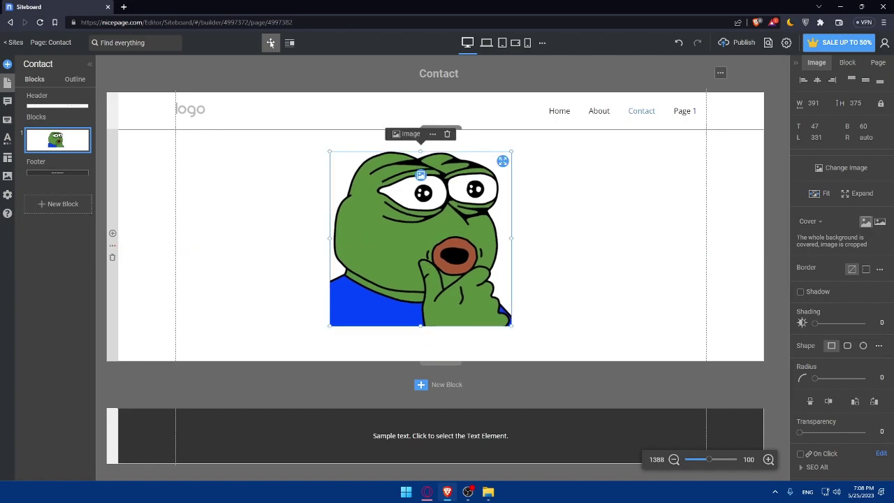
{"action": "left_click", "coordinate": [139, 43]}
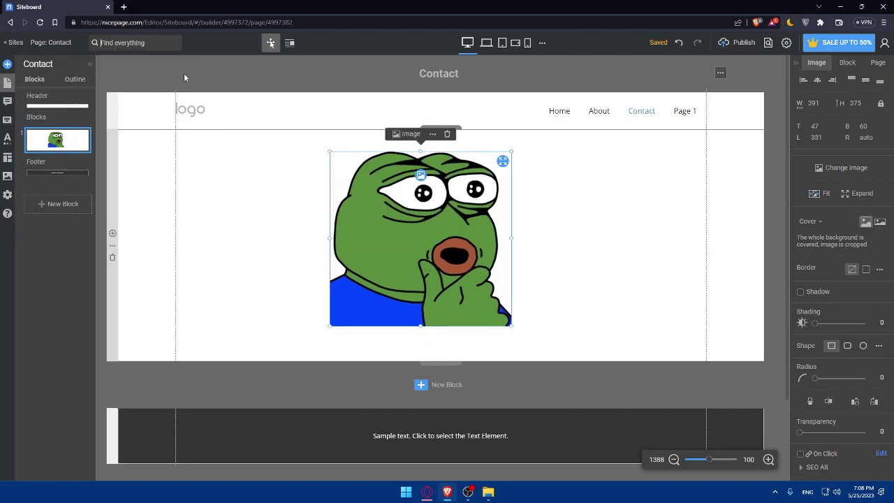
{"action": "left_click", "coordinate": [185, 78]}
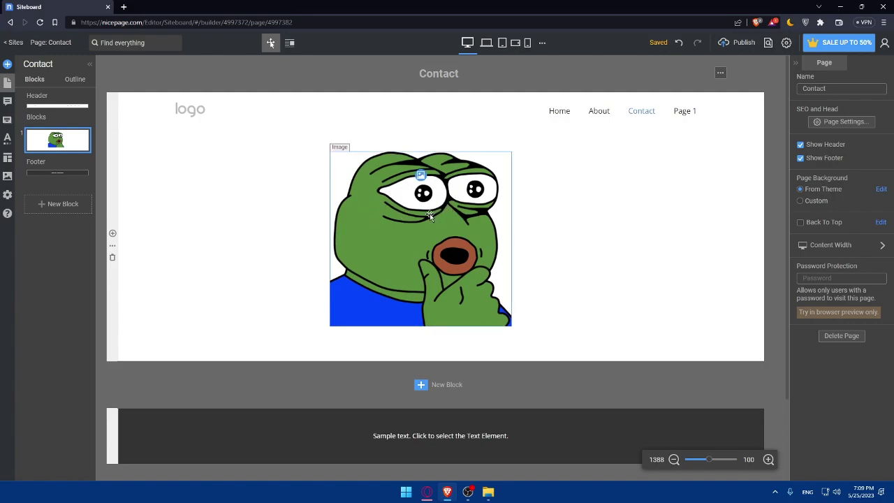
{"action": "key", "text": "ctrl+f"}
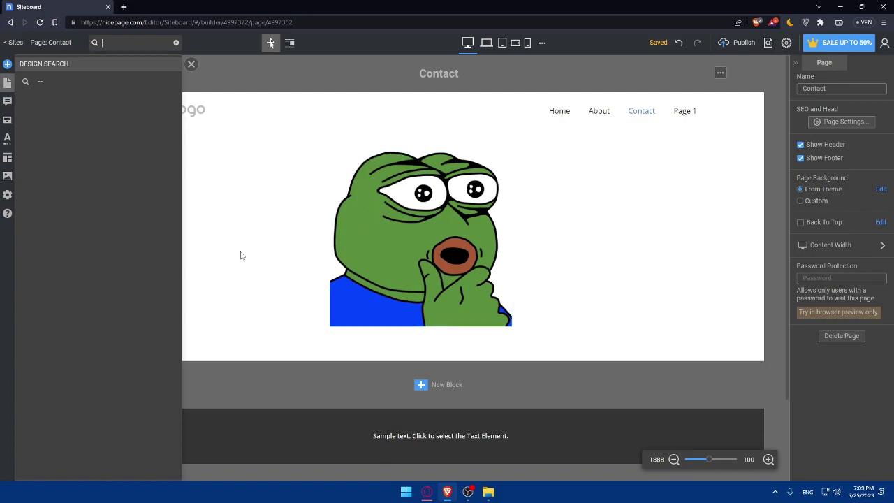
{"action": "left_click", "coordinate": [201, 244]}
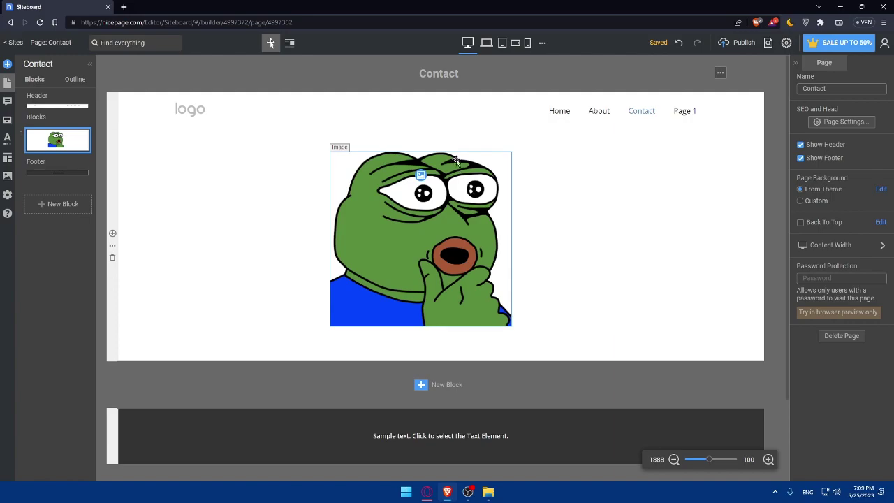
{"action": "left_click", "coordinate": [768, 42]}
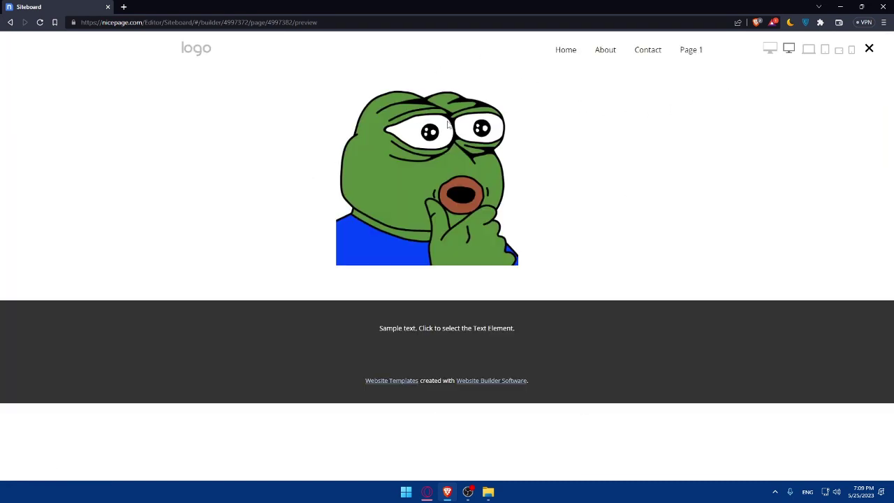
{"action": "left_click", "coordinate": [653, 54]}
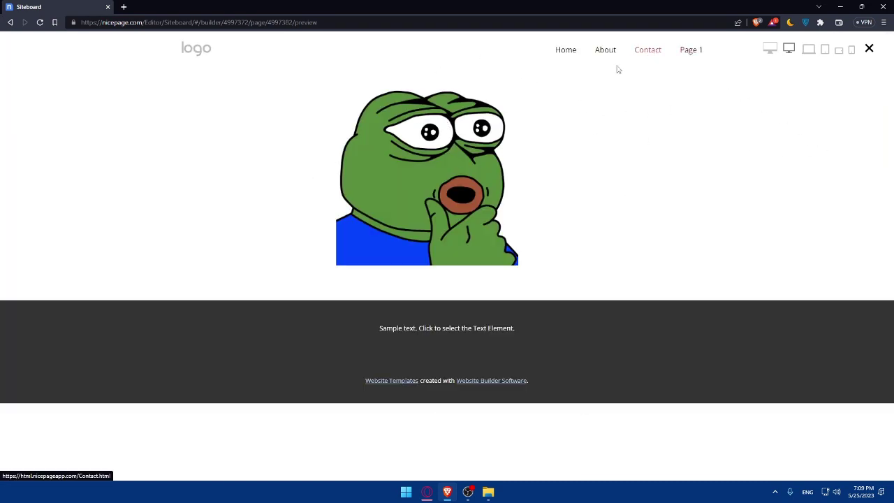